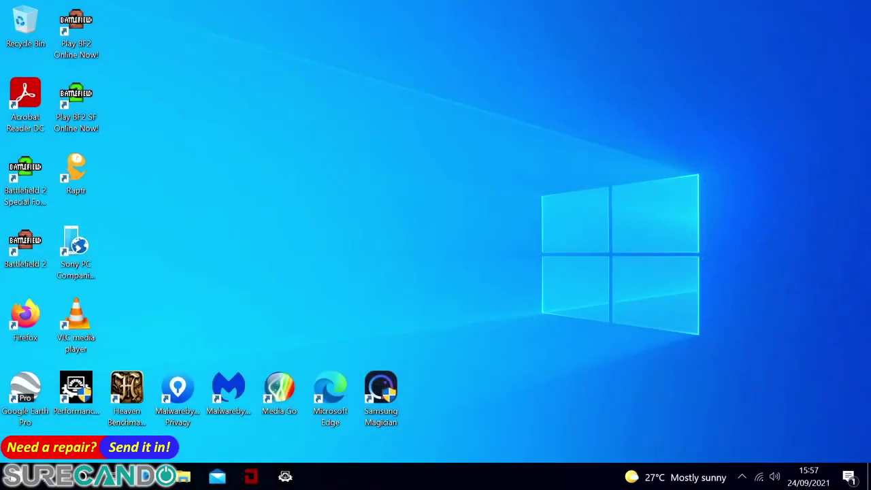
Step: Open Device Manager with administrator permission, expand the display adaptors to check the installed graphics device, and return to the desktop
key(super+x)
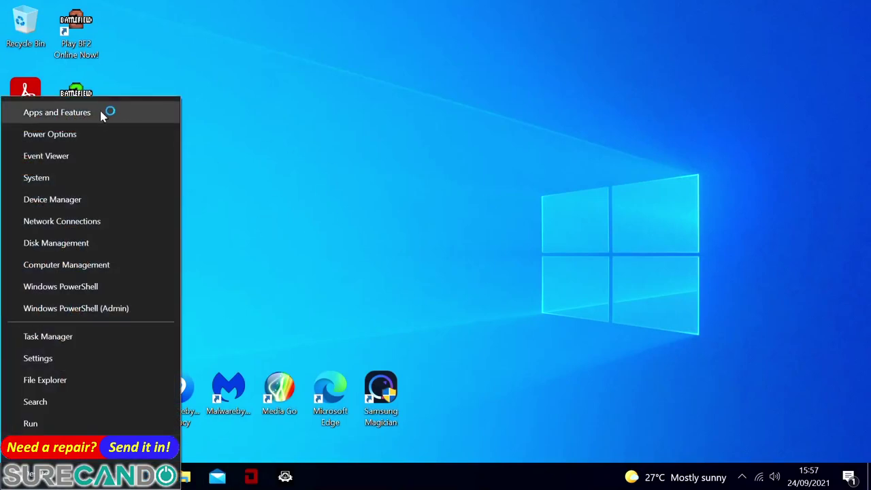
click(90, 199)
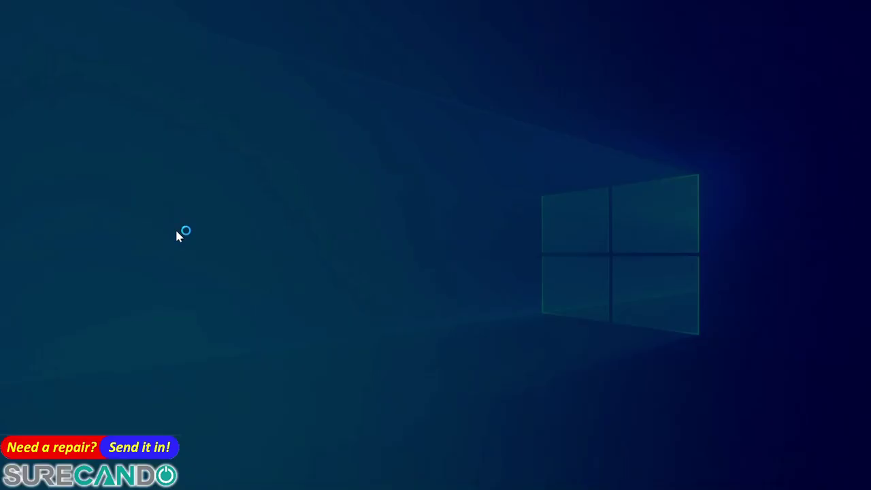
click(368, 323)
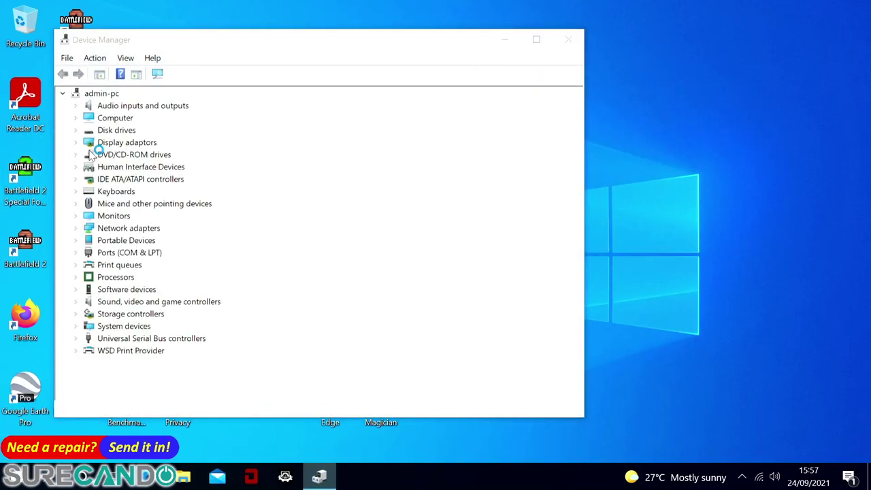
double_click(124, 146)
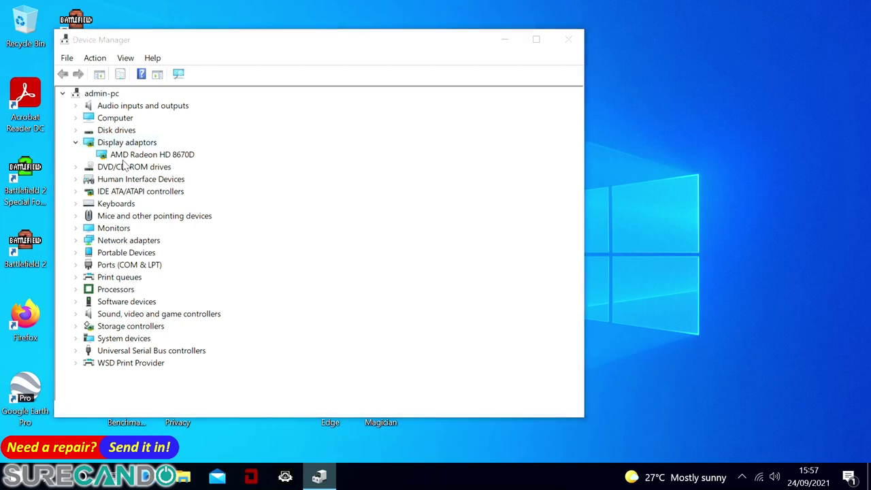
key(super+p)
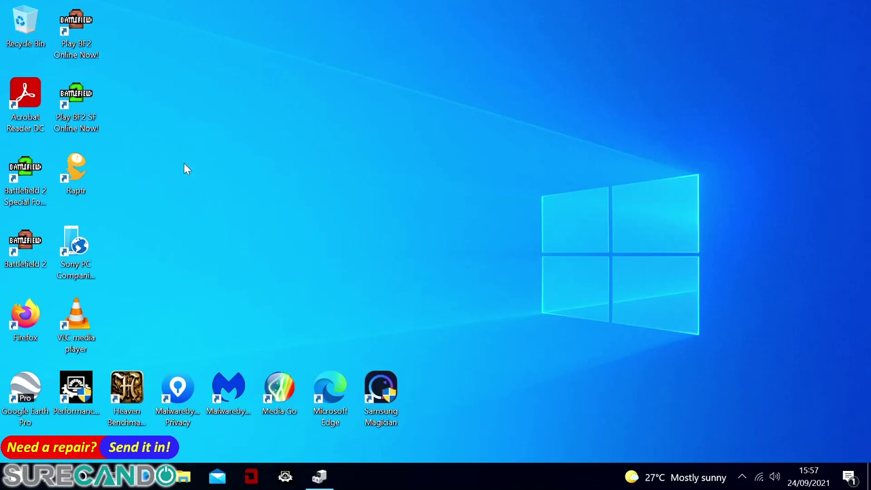
Step: Try to install Radeon Software Adrenalin 2020 21.9.2 from the Downloads folder using the default destination, and close the installer
key(super+e)
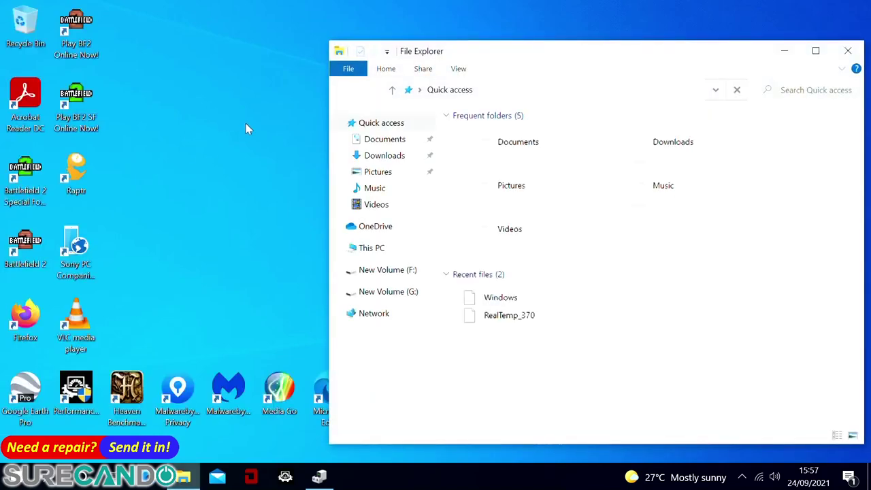
click(368, 158)
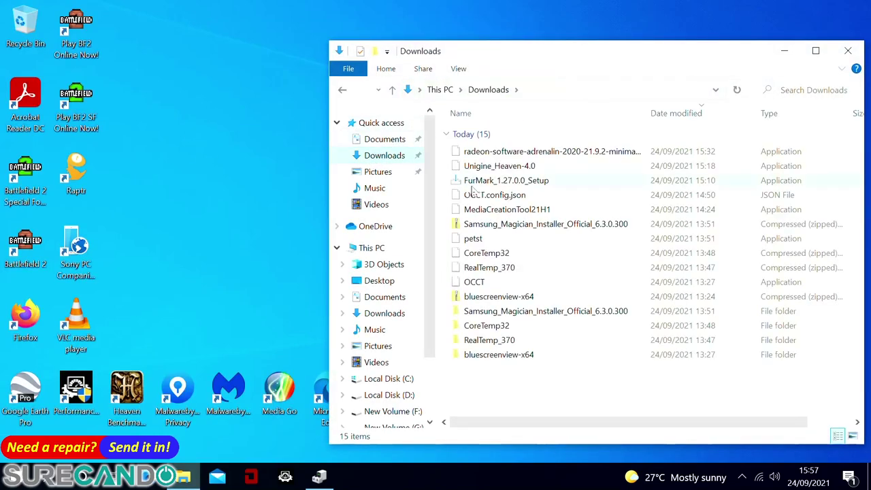
click(499, 155)
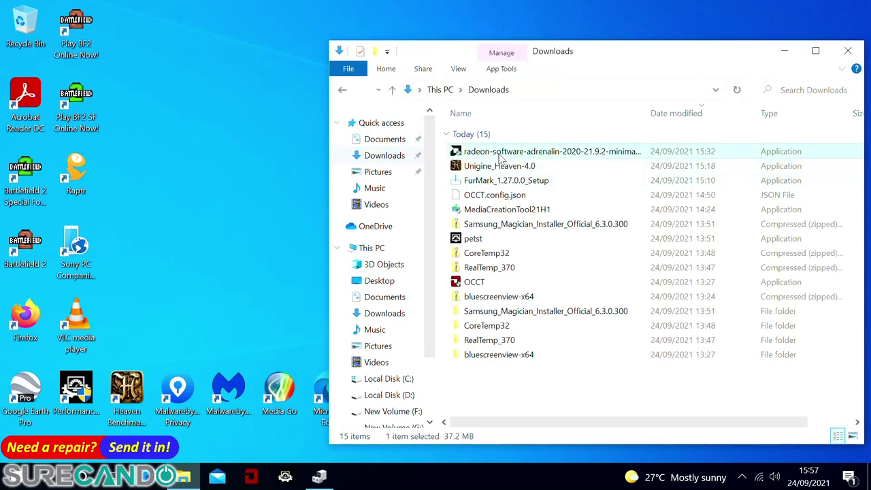
double_click(499, 153)
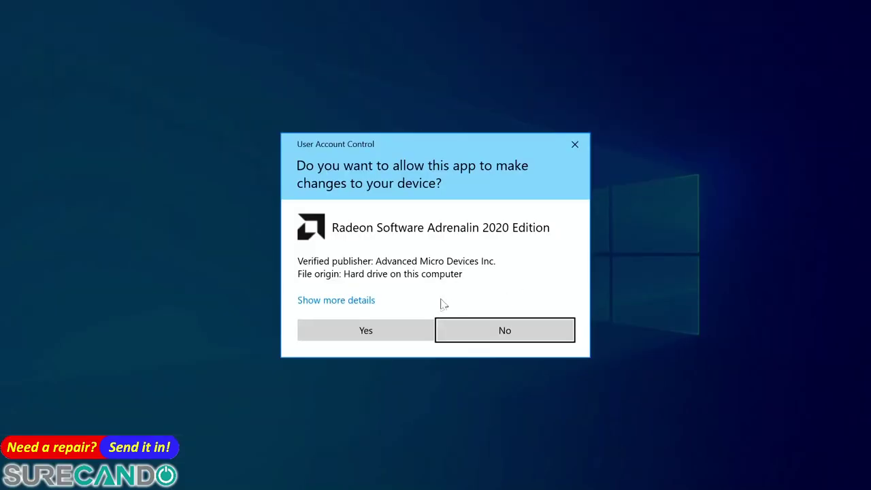
click(380, 328)
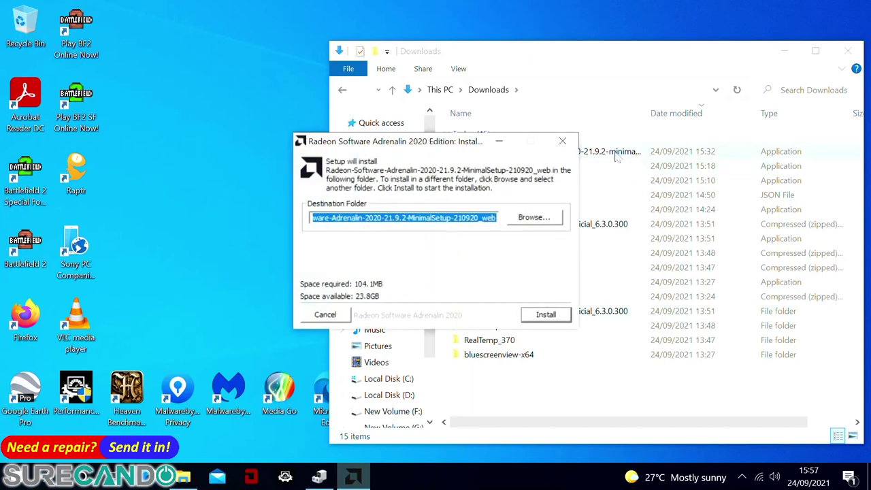
key(Return)
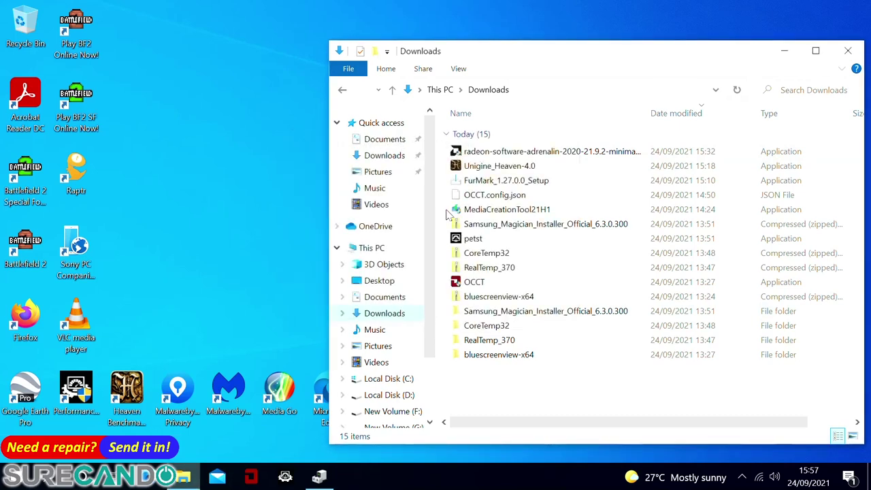
double_click(464, 206)
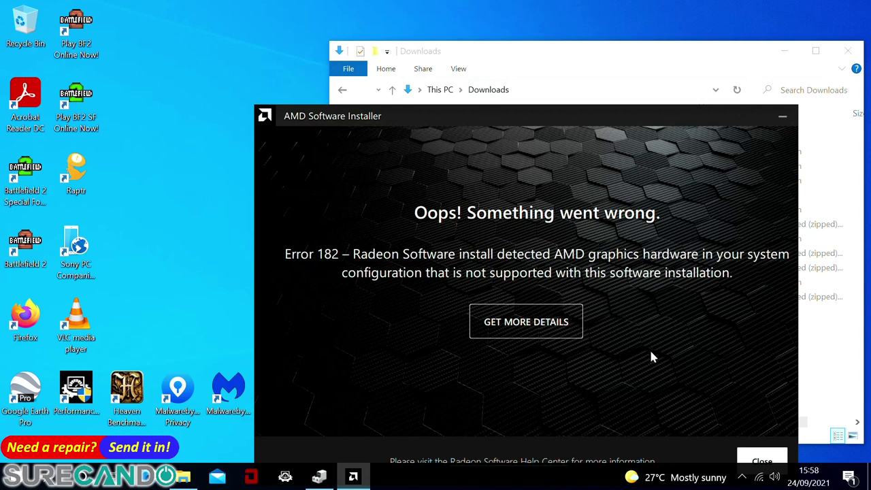
click(772, 463)
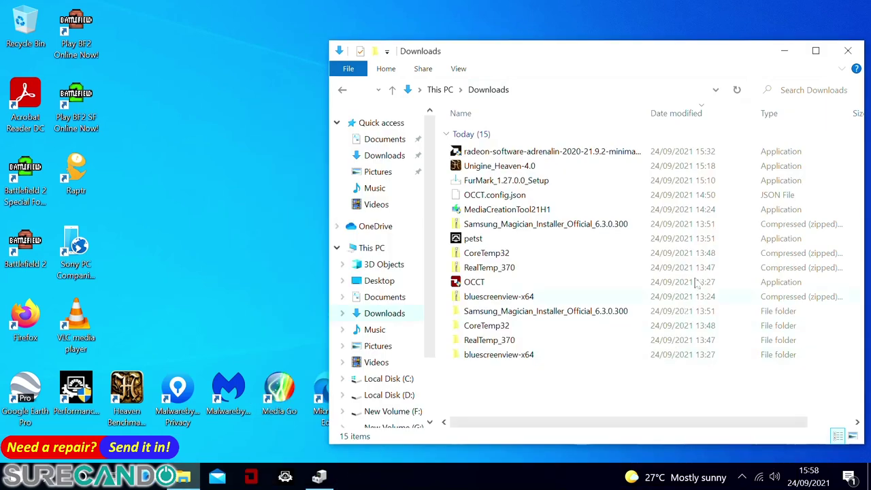
Step: In Device Manager, uninstall the AMD Radeon HD 8670D display adaptor without deleting its driver software, and scan for hardware changes
key(super+x)
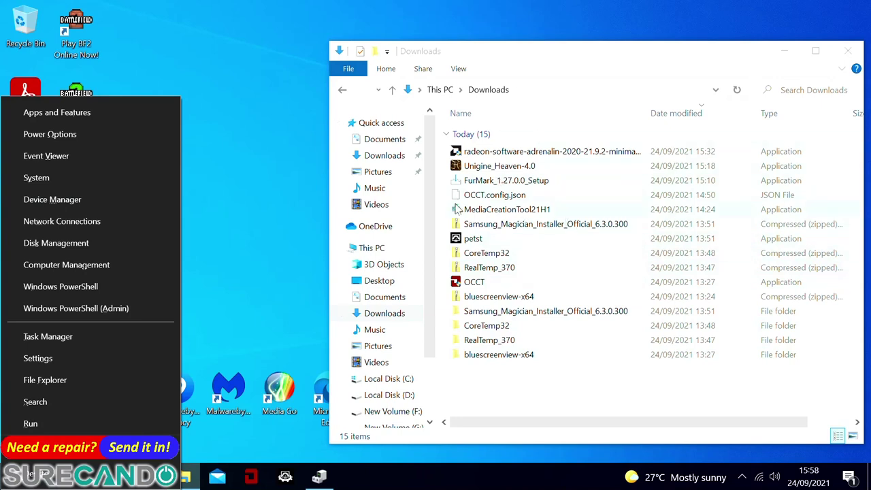
click(153, 208)
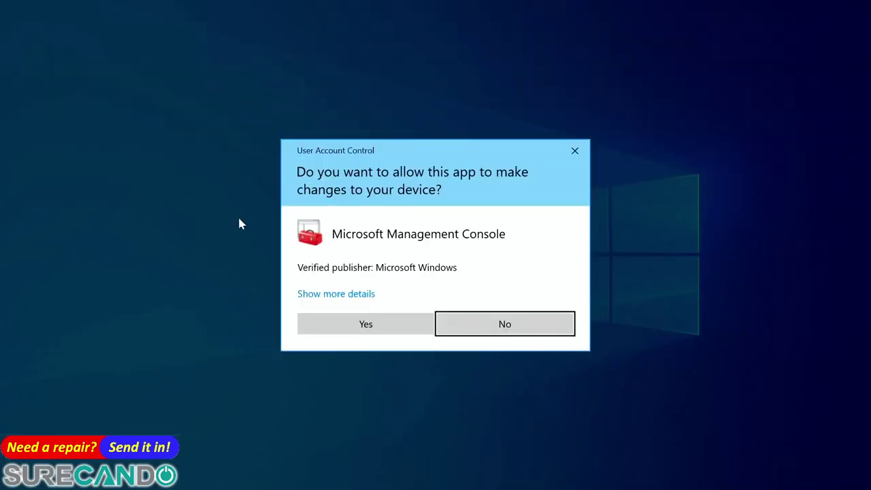
click(388, 328)
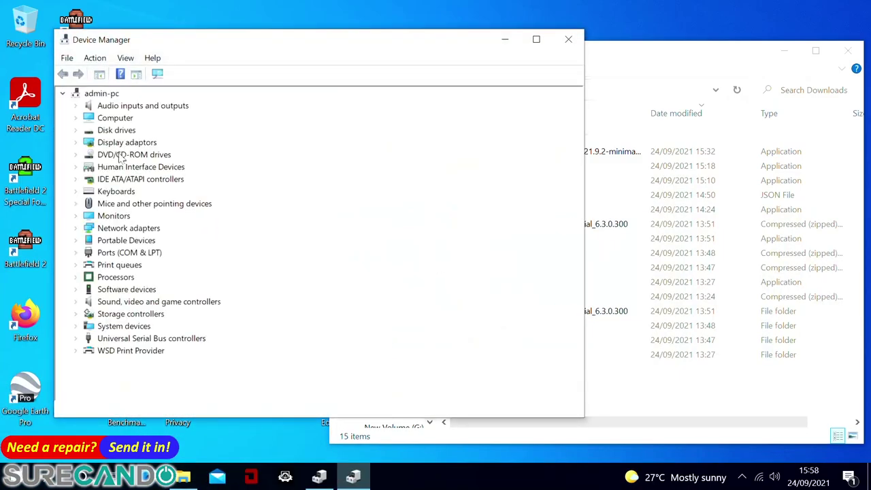
double_click(126, 143)
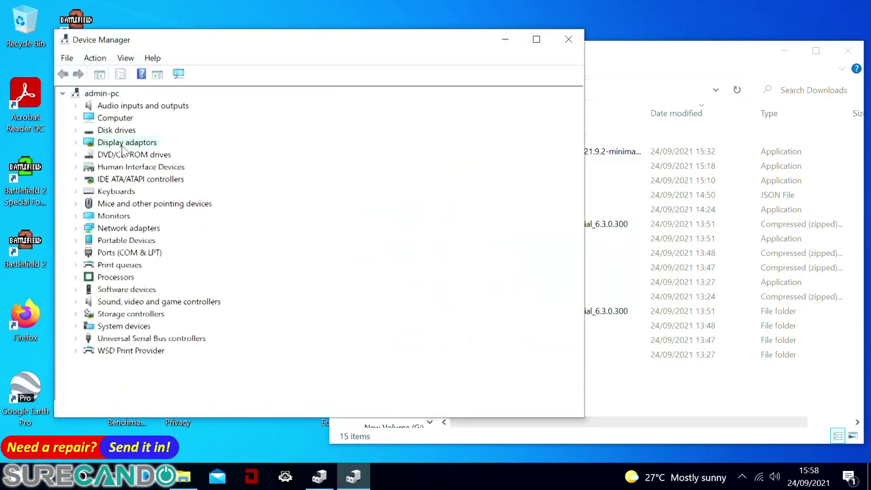
right_click(139, 155)
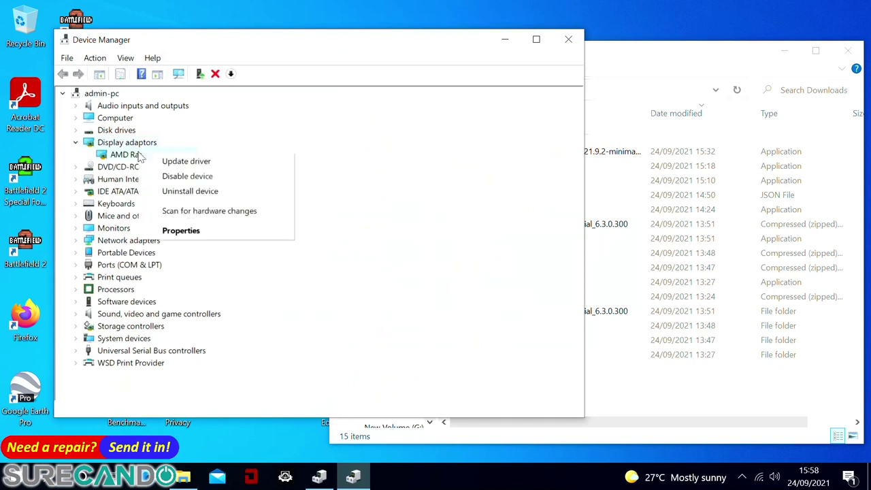
click(156, 192)
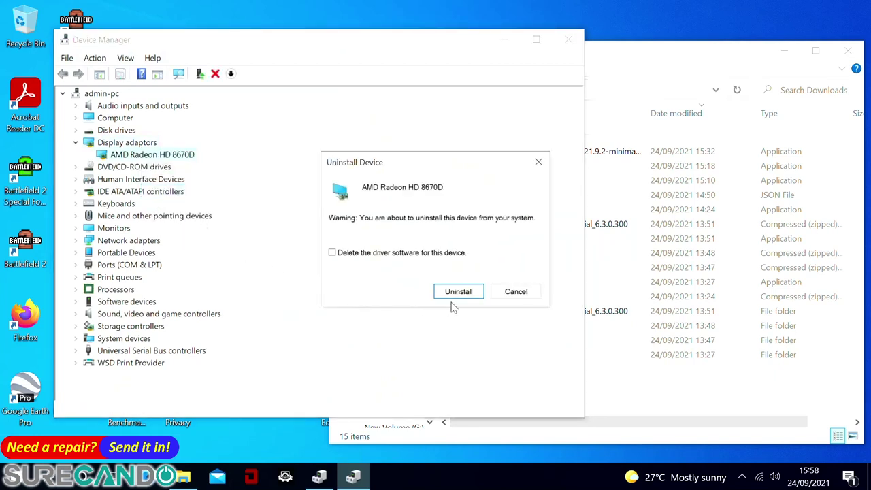
click(455, 292)
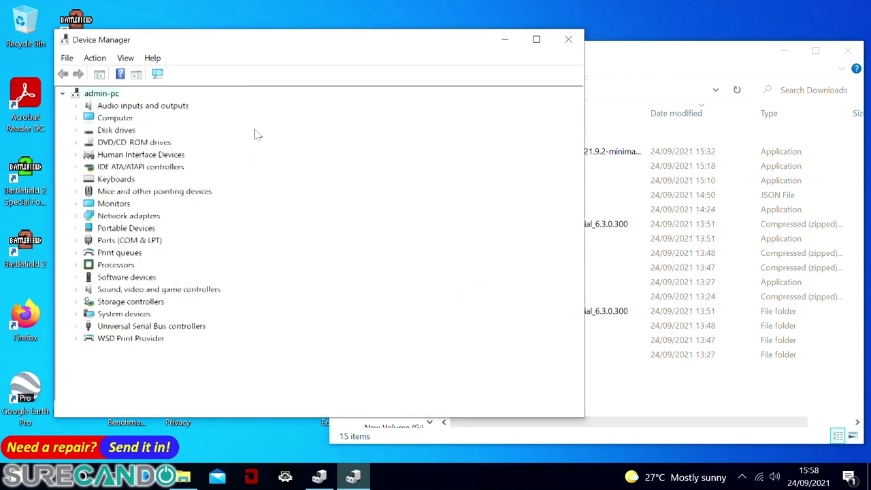
click(158, 74)
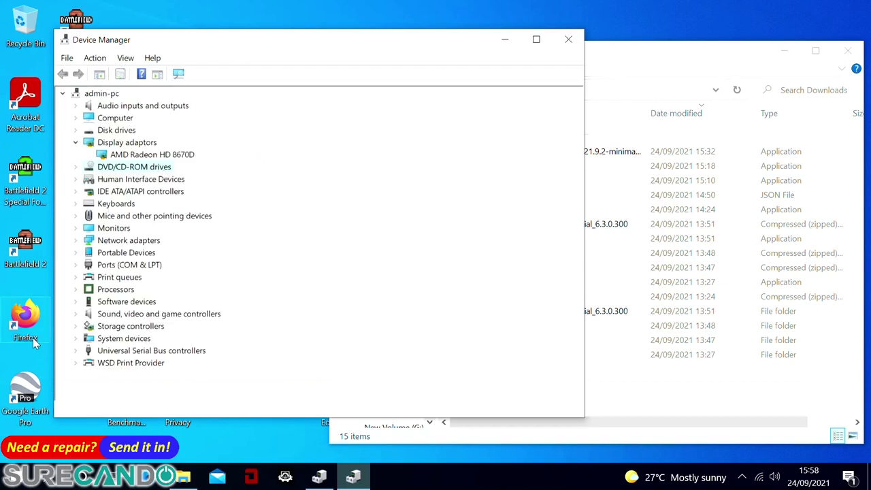
Step: Restart the computer and sign back in to Windows
click(16, 476)
click(17, 446)
click(34, 412)
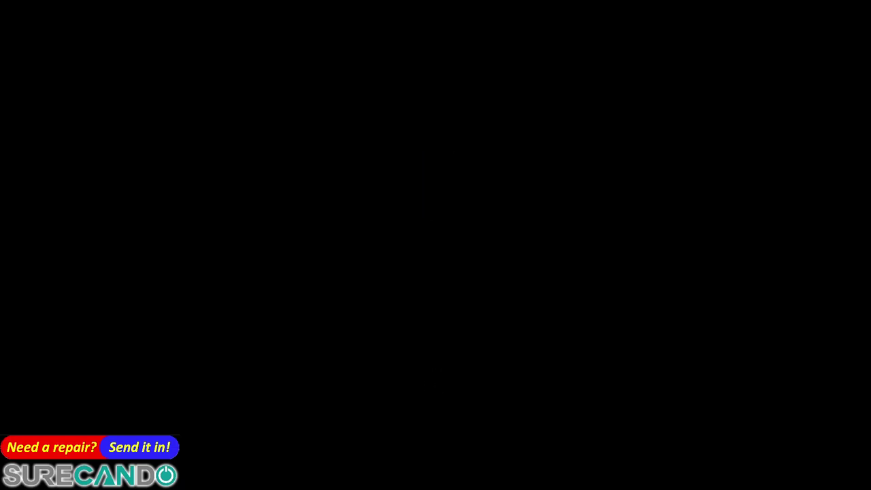
key(Return)
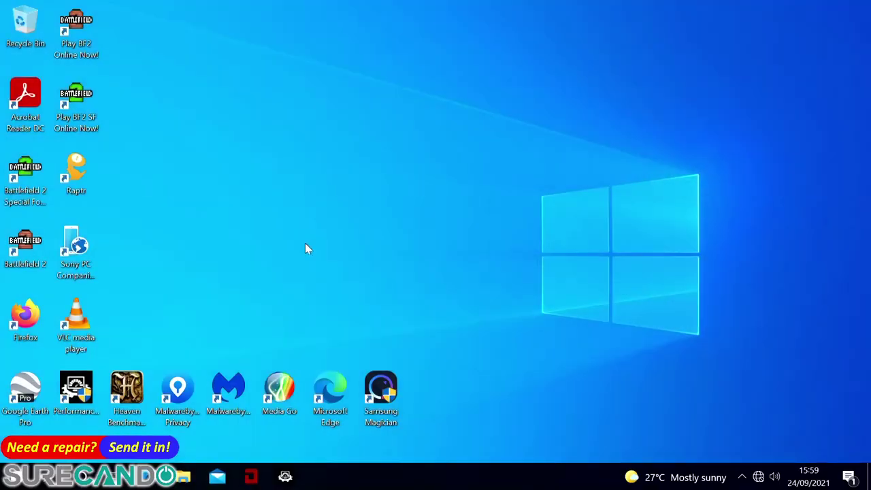
Step: Launch Firefox and connect the computer to the SureCanDo Wi-Fi network with automatic connection enabled
double_click(28, 314)
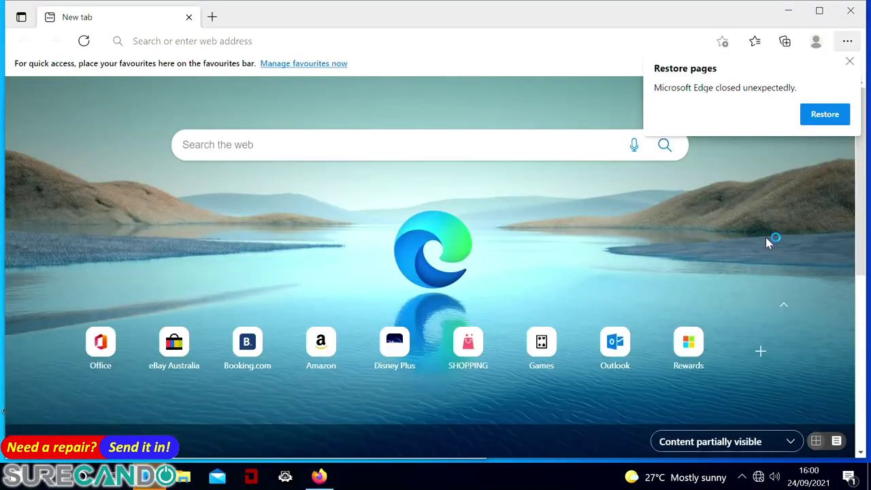
click(758, 476)
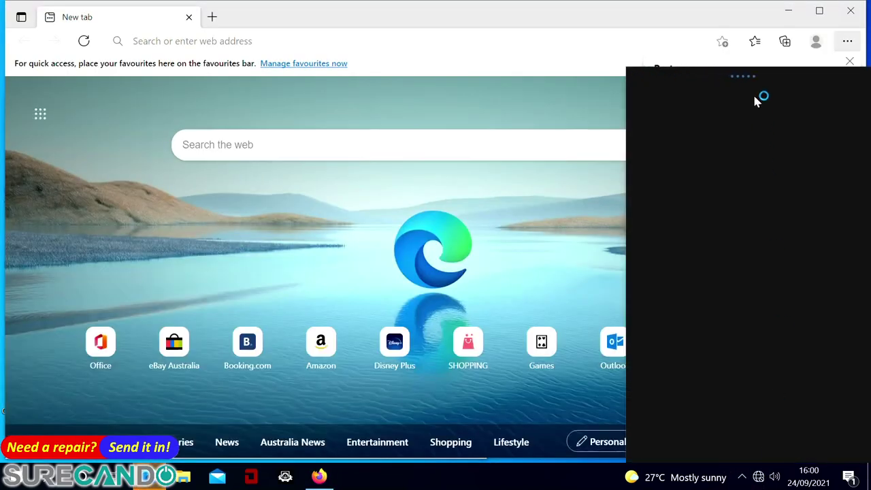
click(747, 143)
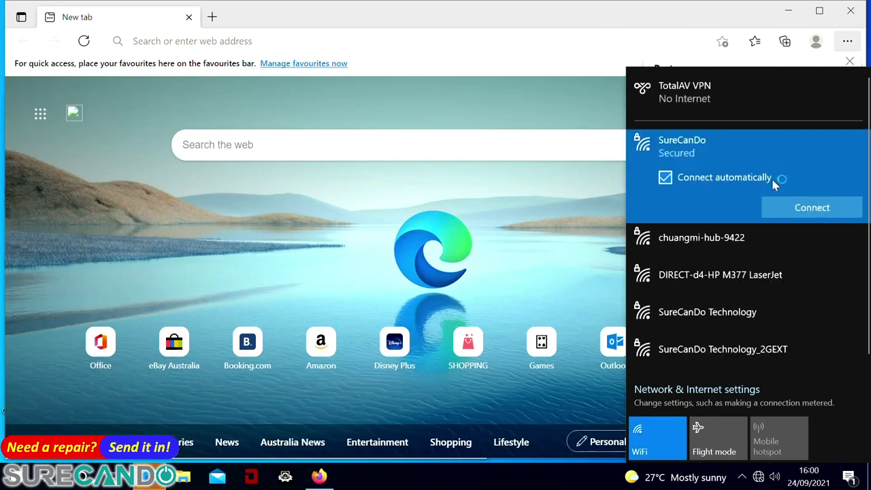
click(816, 208)
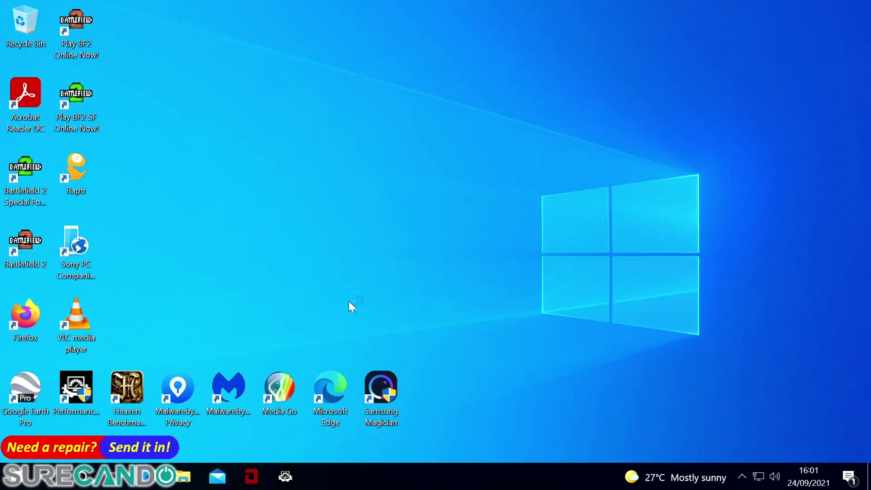
Step: Play a SureCanDo How To video on YouTube in Firefox, and start the Drift Hunters game from crazygames.com in Edge
double_click(25, 316)
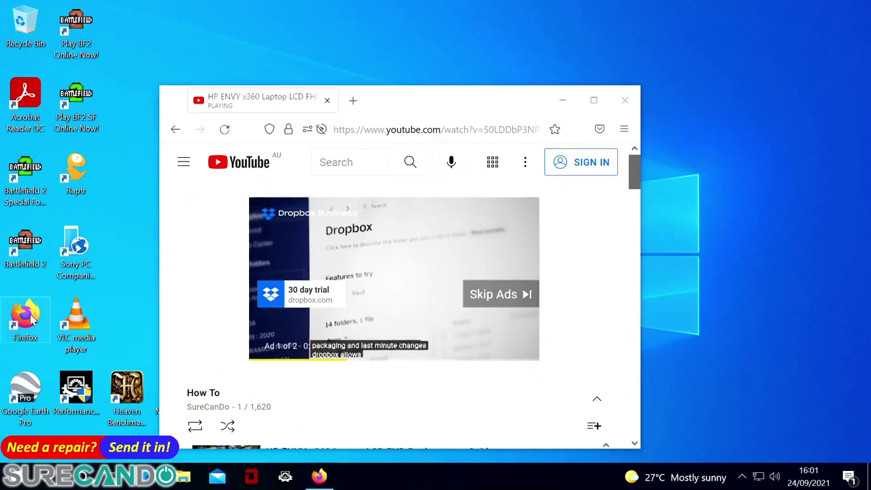
text(c)
key(BackSpace)
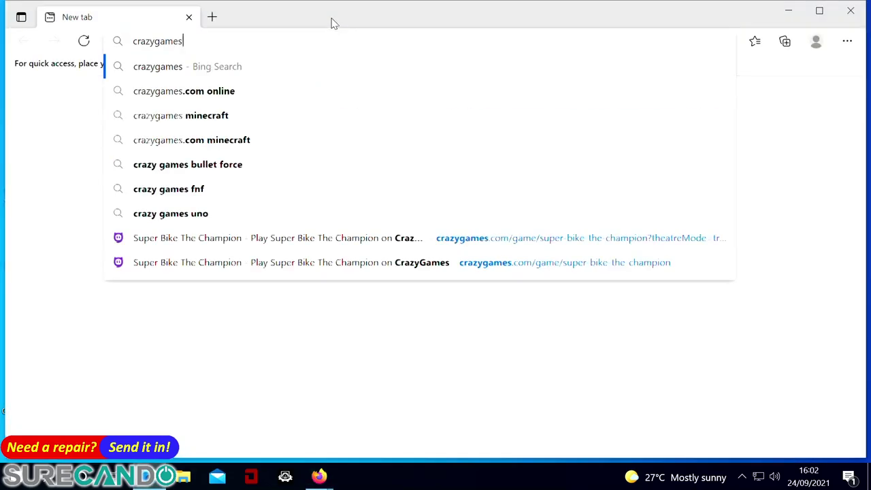
key(Down)
key(Return)
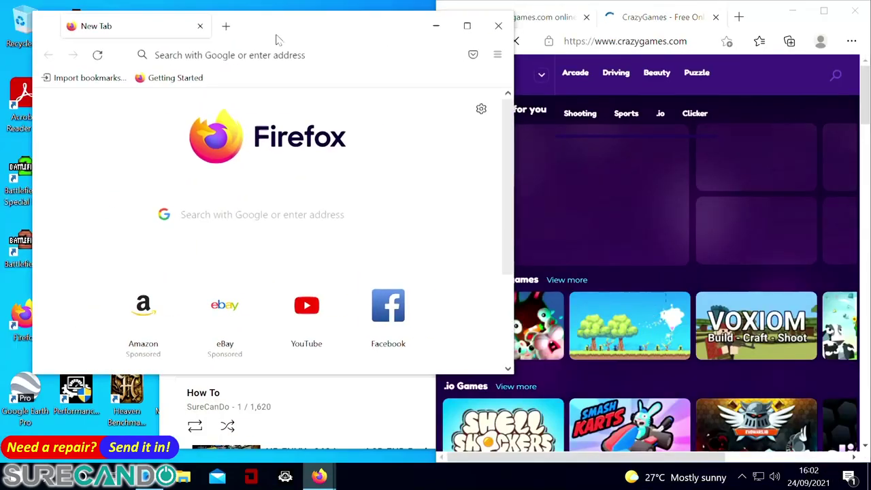
scroll(737, 242, down, 5)
click(737, 242)
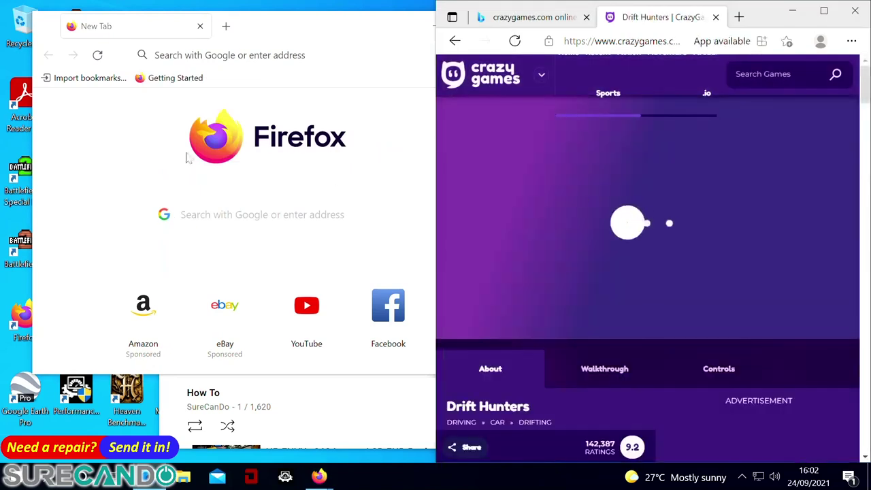
Step: In a new Firefox window, search for "online stress test" and open the SilverBench benchmark page
click(286, 46)
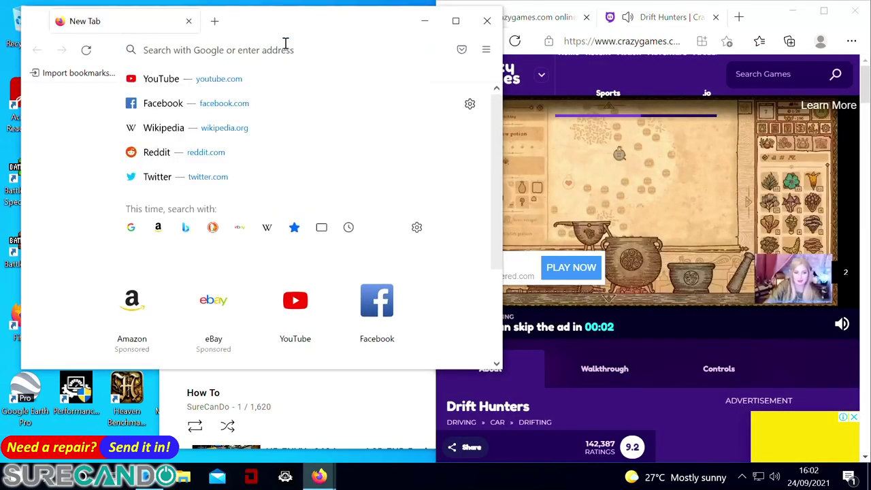
text(online stress test)
key(Return)
click(266, 102)
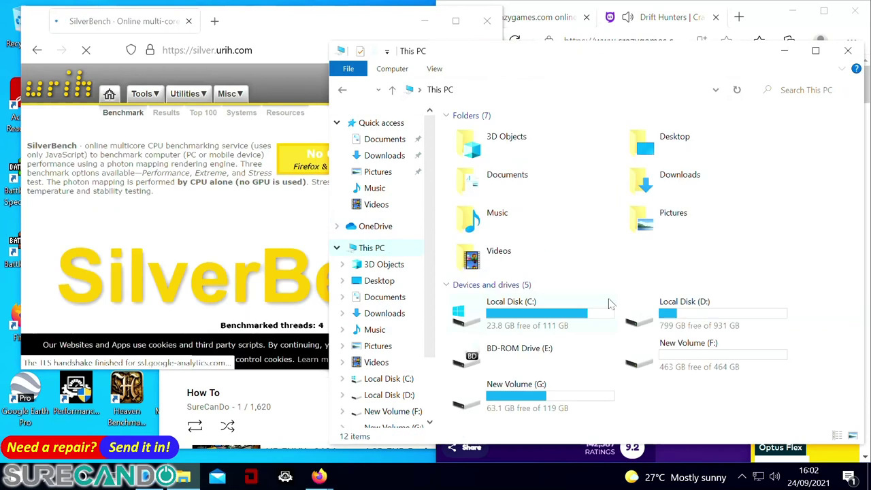
Step: Start a Windows Security scan of Local Disk (D:) from This PC in File Explorer
right_click(683, 318)
click(761, 136)
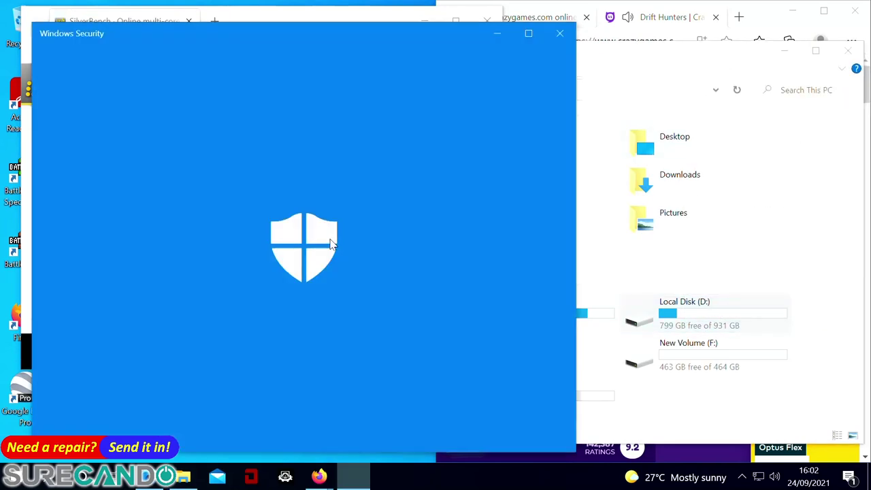
click(400, 395)
click(421, 251)
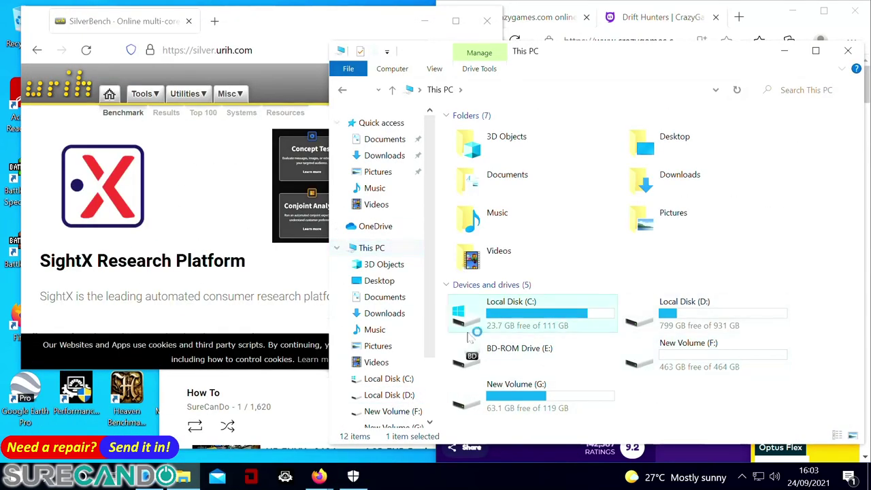
Step: Clear the open windows to show the desktop and start a Malwarebytes Premium scan
right_click(469, 476)
click(506, 392)
mouse_move(355, 475)
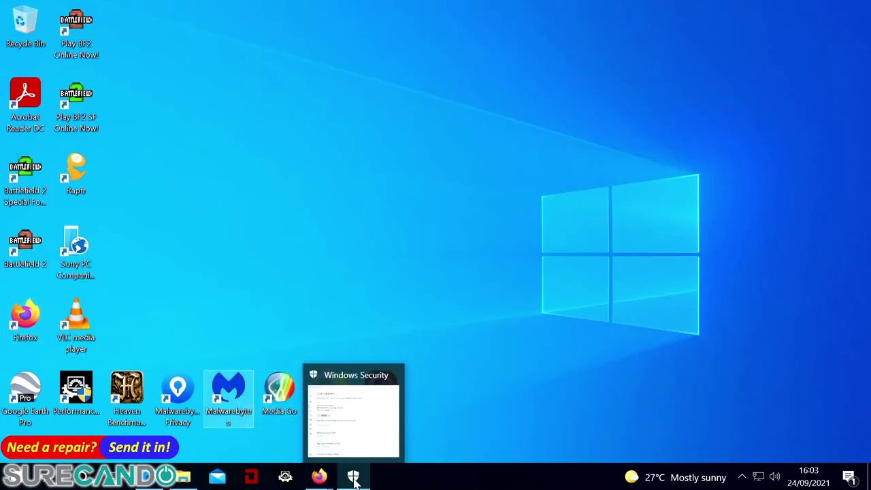
click(354, 476)
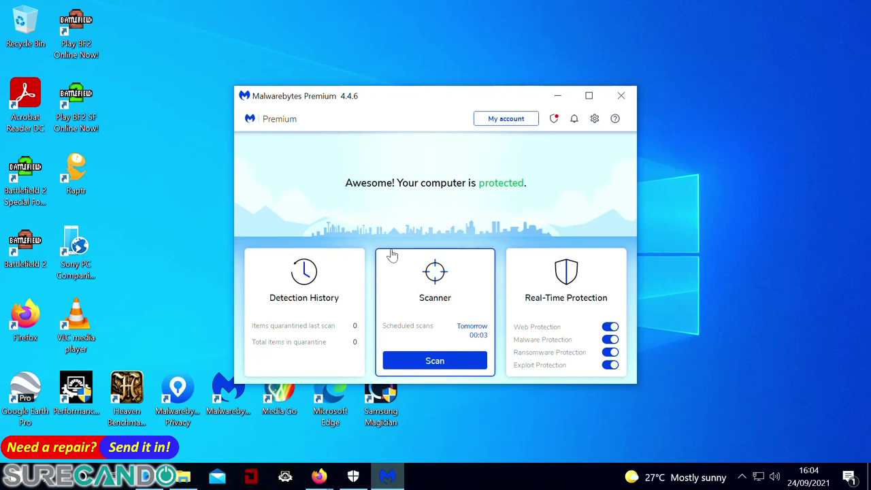
click(434, 360)
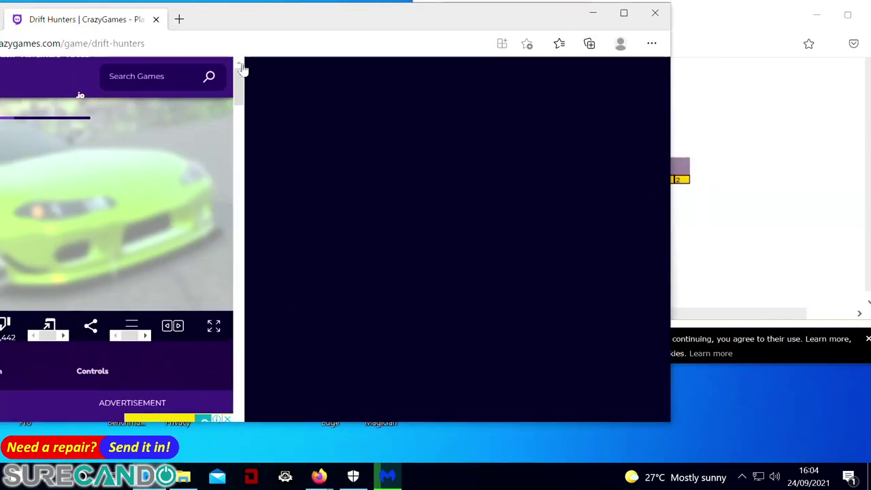
Step: Maximize the SilverBench window, and shut down the PC despite the apps that are still open
double_click(729, 25)
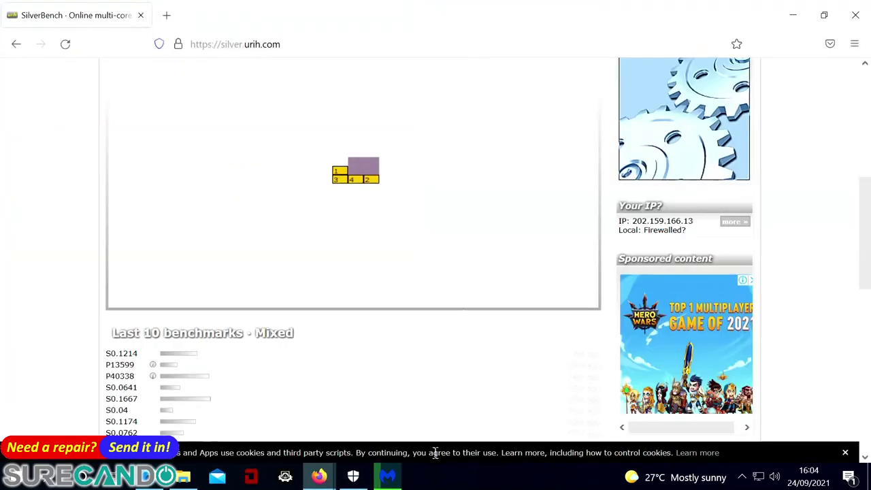
click(15, 476)
mouse_move(68, 366)
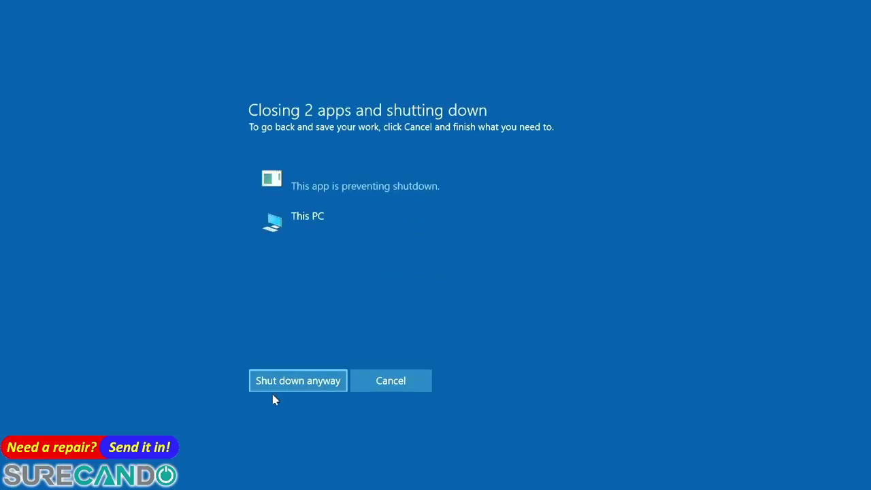
click(276, 378)
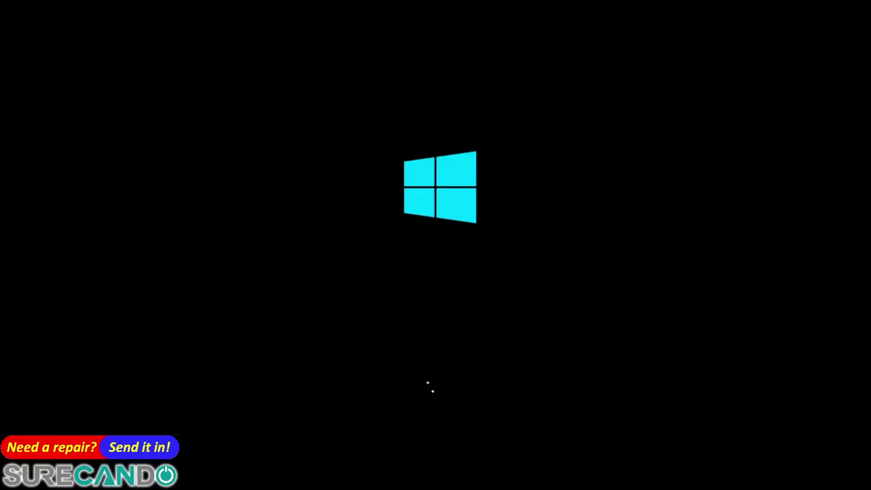
key(Return)
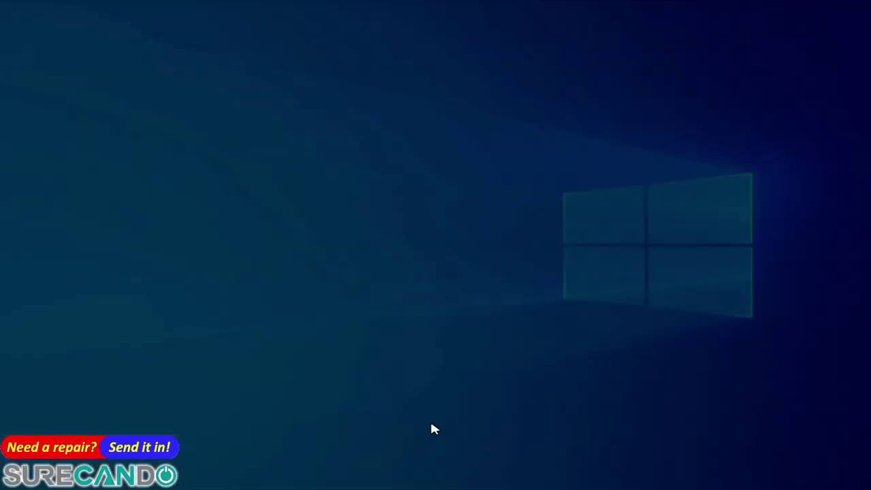
Step: Open the properties of the AMD Radeon R9 200 Series display adaptor in Device Manager
right_click(129, 112)
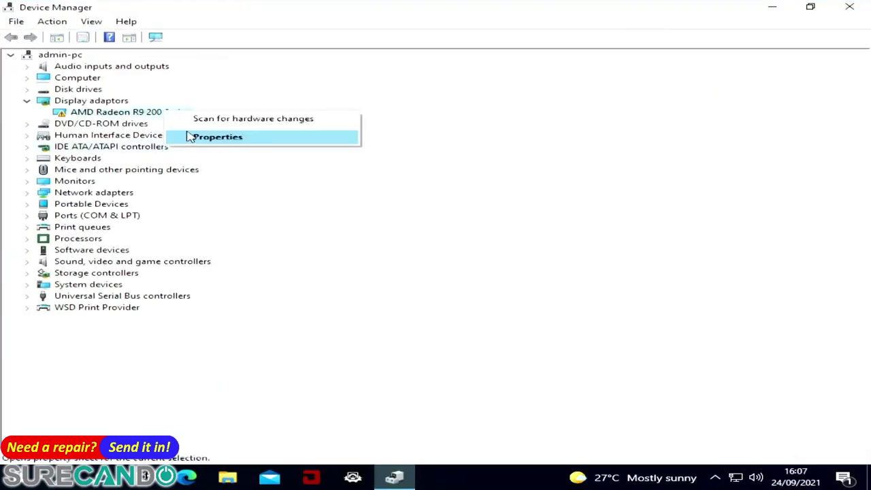
click(207, 136)
click(566, 362)
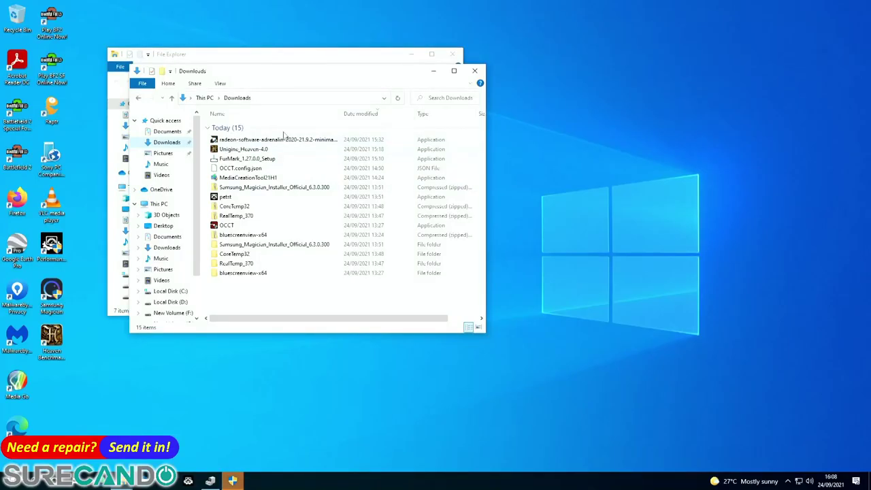
Step: Go up from Downloads to This PC in File Explorer and deny OCCT permission to change the device
key(alt+Up)
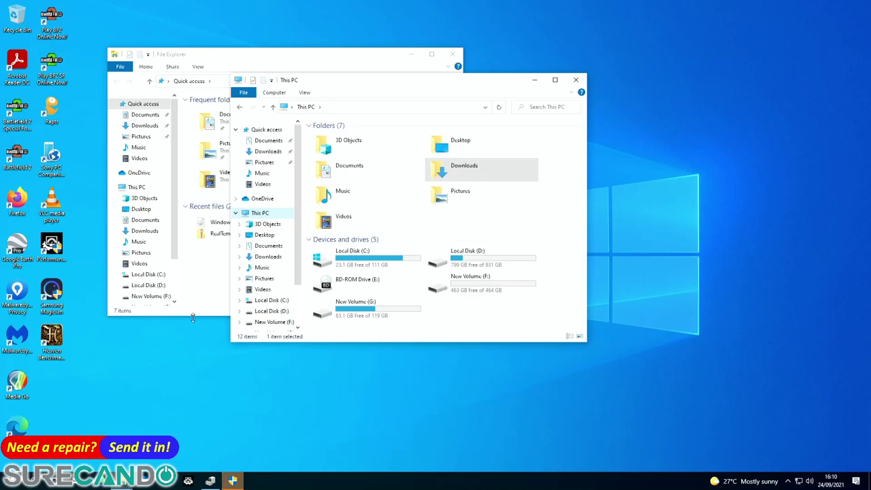
click(233, 480)
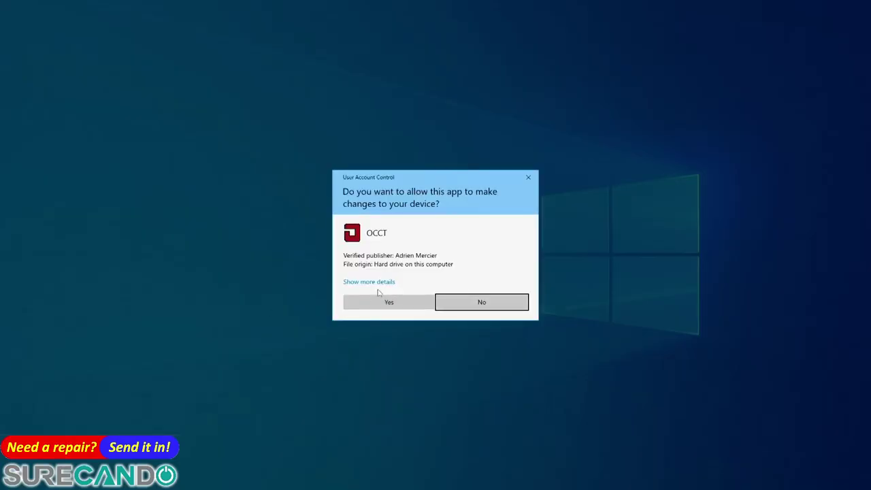
click(463, 303)
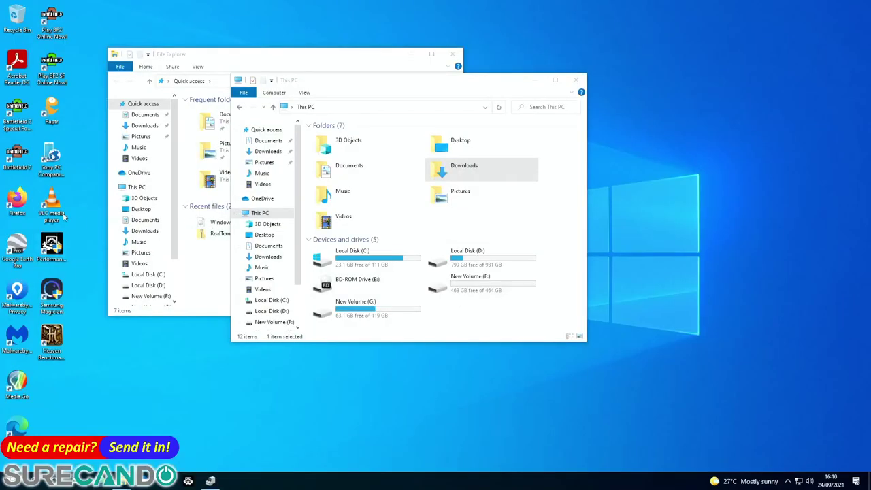
Step: Launch Firefox, decline making it the primary browser, and open the SureCanDo playlists page on YouTube
double_click(16, 197)
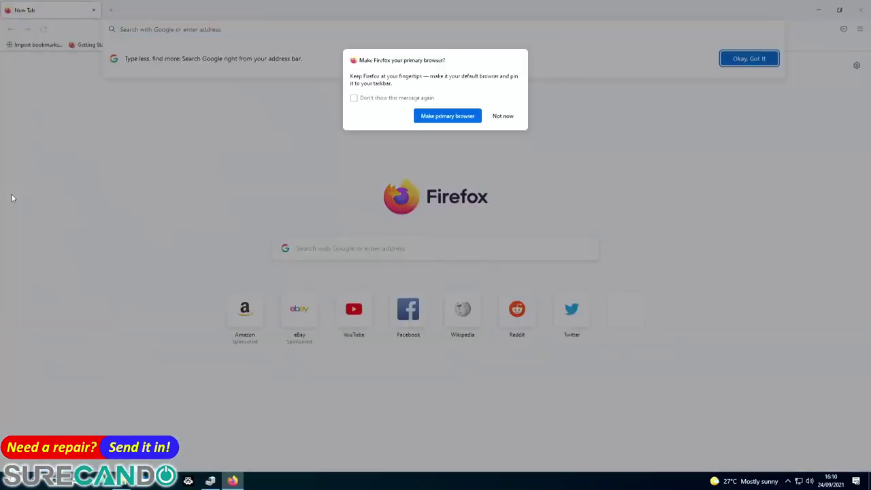
click(503, 116)
text(sure)
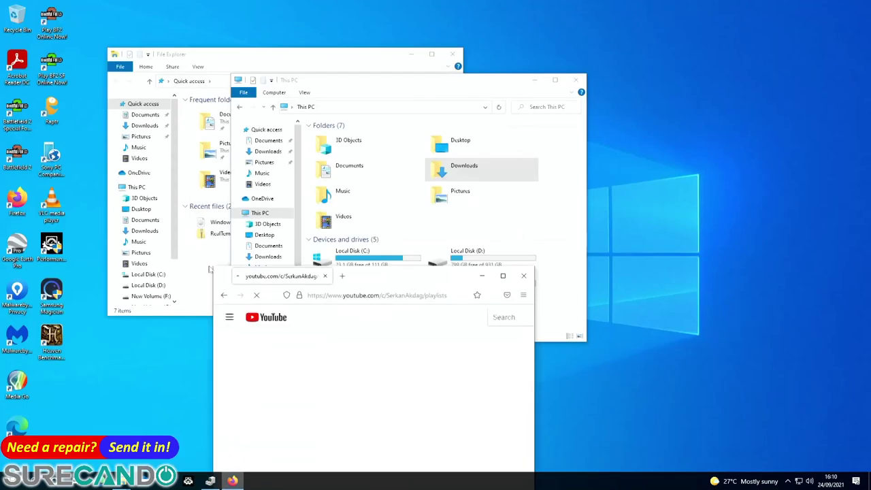
Step: In Microsoft Edge, search for "stresst test online pc" and open the SilverBench site, leaving a shortcut to it on the desktop
click(115, 484)
text(strest test online pc)
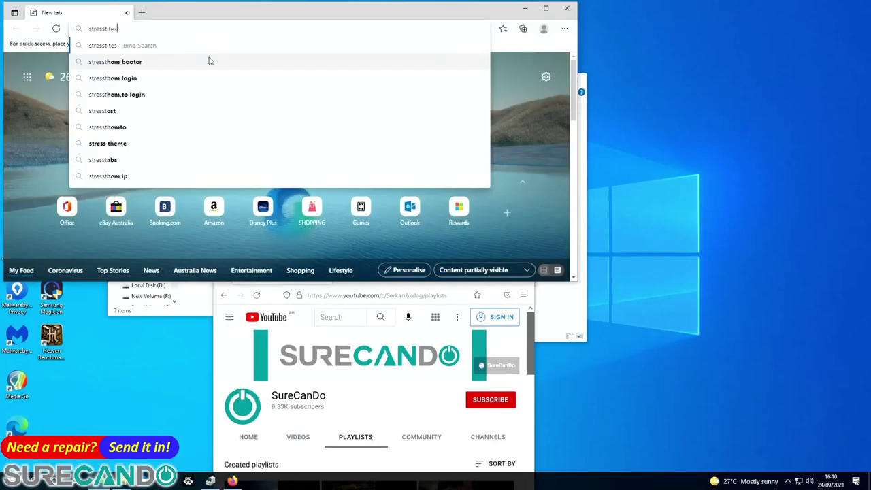
key(Return)
scroll(108, 101, down, 10)
click(116, 171)
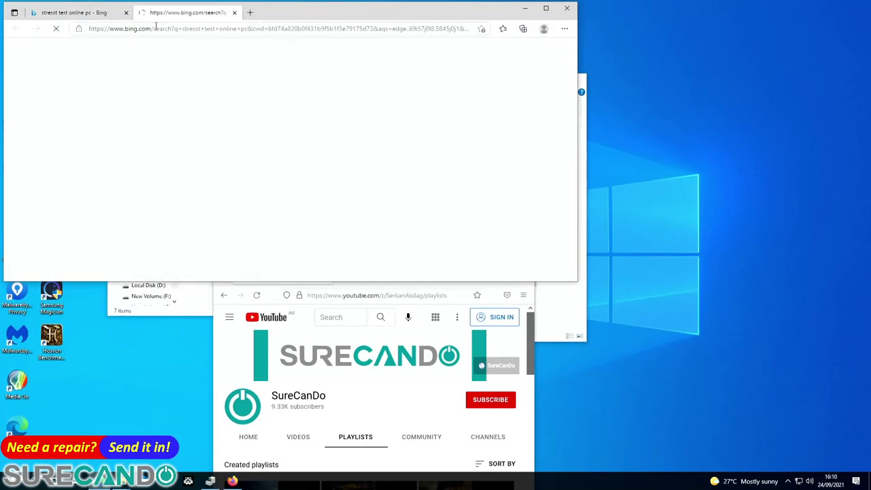
drag(611, 61, 636, 72)
Step: Reposition the YouTube window and play the How To playlist, starting with the HP ENVY x360 Laptop LCD FHD Replacement Guide
drag(340, 282, 155, 170)
scroll(194, 314, down, 2)
click(194, 314)
Step: Detach a new Edge tab into its own window, search for "crazygames.com online" and open the CrazyGames site
click(250, 12)
drag(299, 12, 509, 132)
text(crazygames.com online)
key(Return)
click(436, 241)
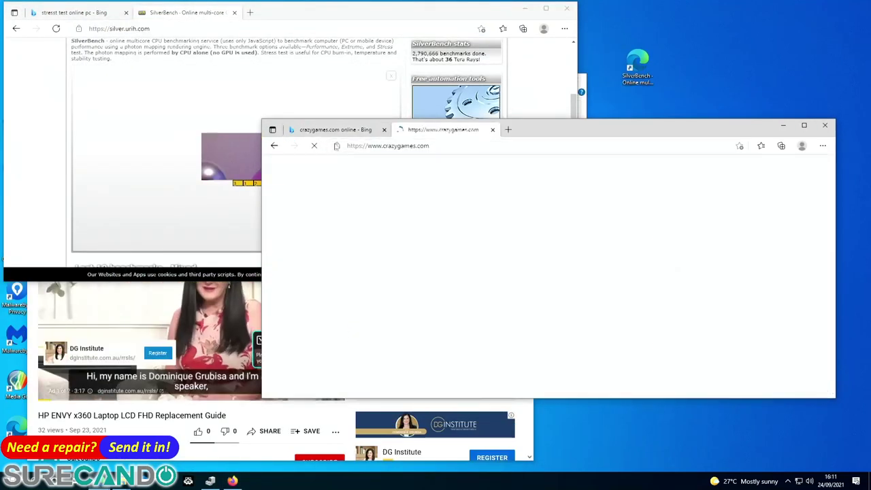
Step: Open the Voxiom.io game page on CrazyGames and move its window higher on the desktop
click(474, 335)
click(570, 203)
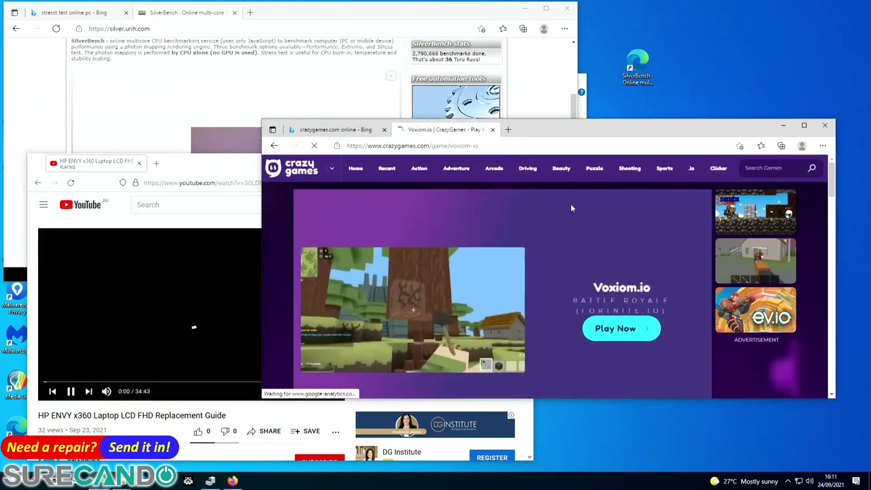
drag(570, 129, 628, 44)
scroll(554, 252, down, 3)
Step: Start a Microsoft Defender scan of Local Disk (D:) from This PC and bring the YouTube window forward
mouse_move(123, 480)
click(102, 422)
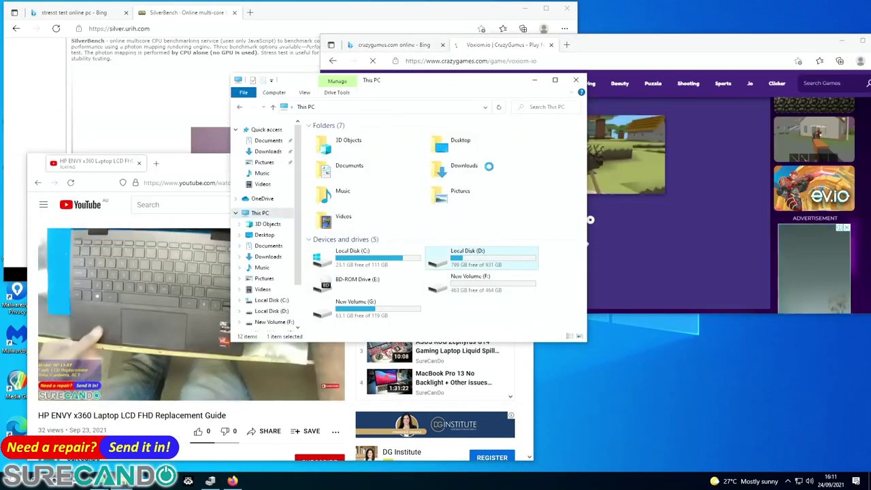
right_click(499, 256)
click(534, 306)
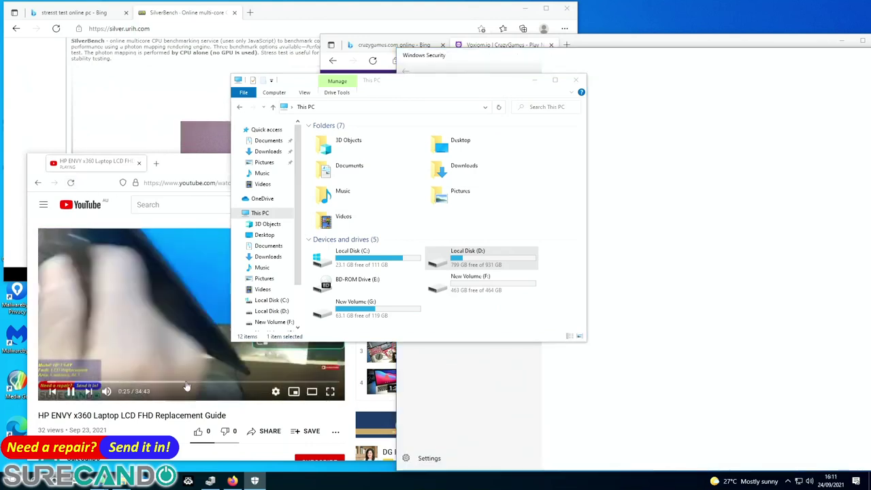
click(377, 457)
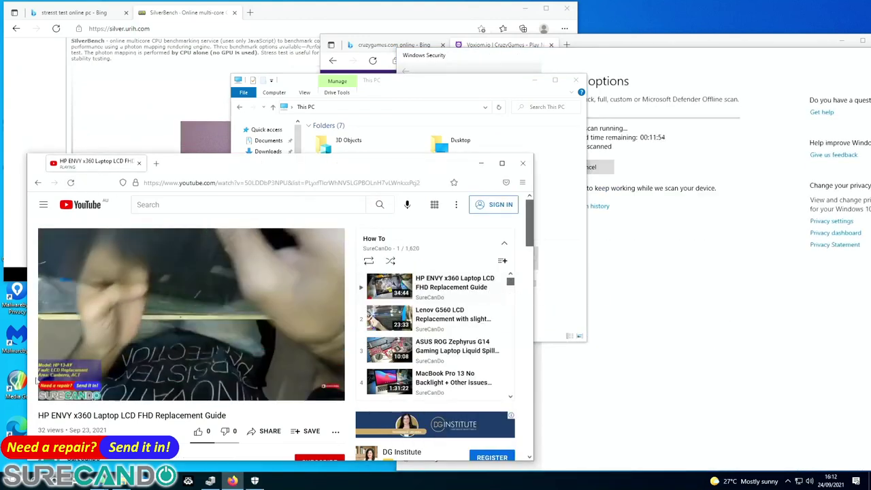
Step: Launch Malwarebytes from the desktop and allow Task Manager to make changes to the device
click(23, 333)
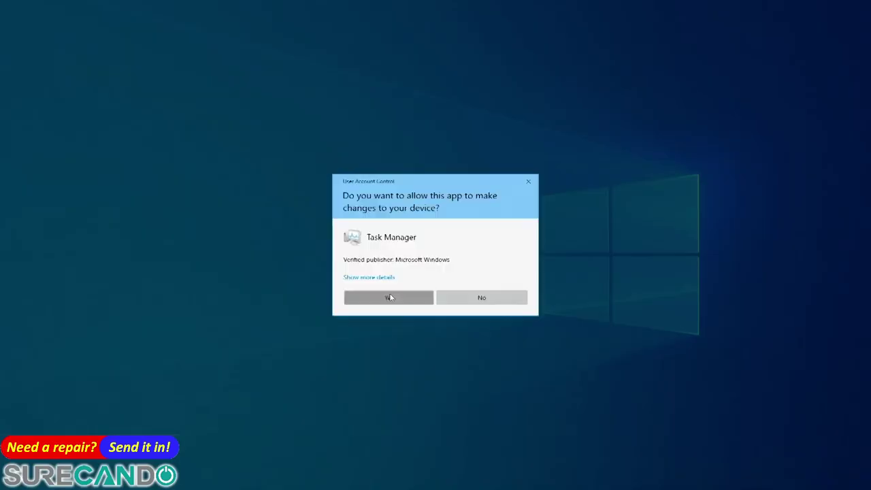
click(387, 295)
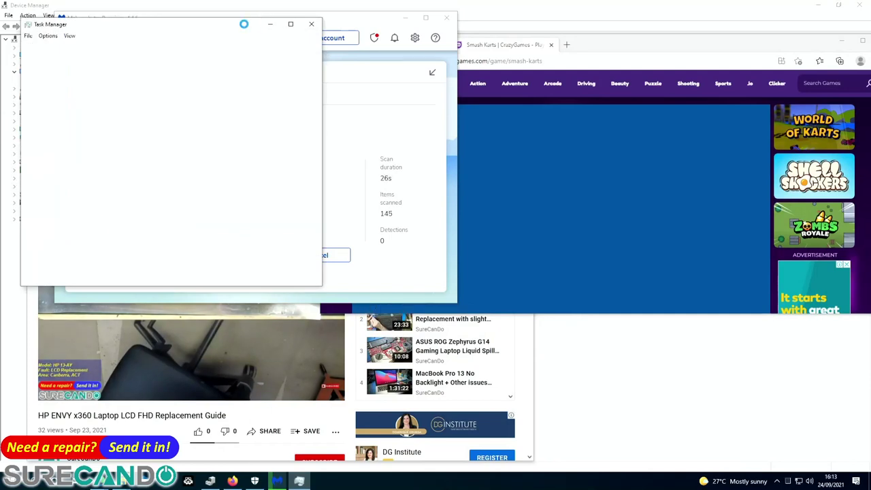
Step: Join a Smash Karts match on CrazyGames and drive the kart around the track
click(554, 257)
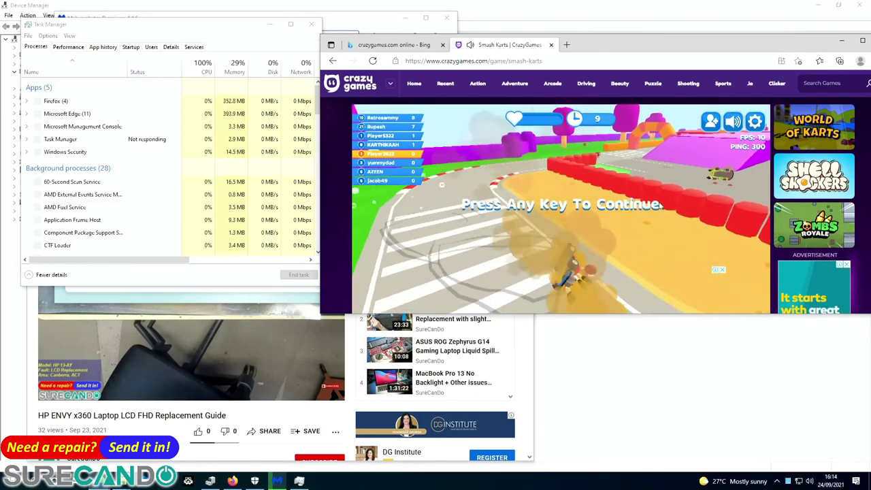
click(582, 233)
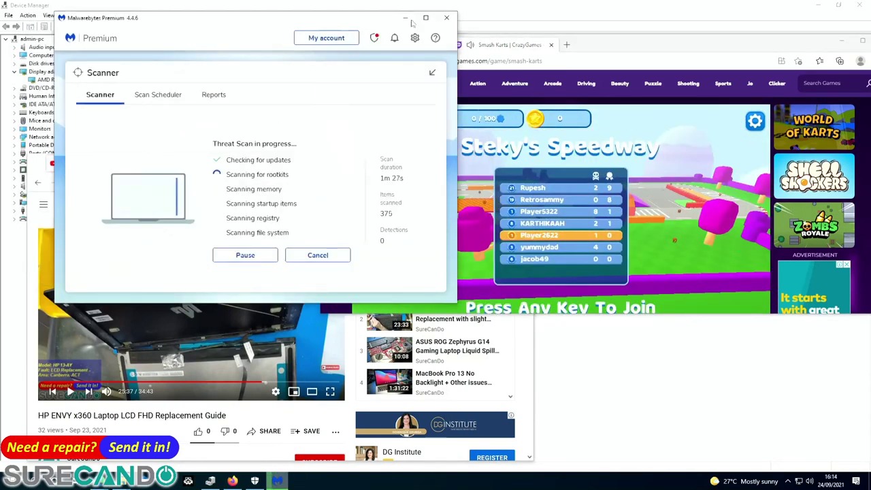
click(570, 238)
key(Up)
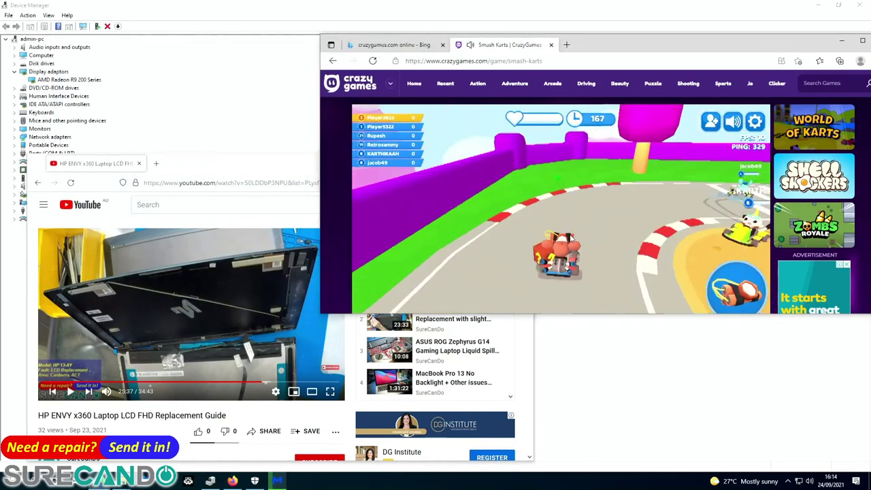
key(Right)
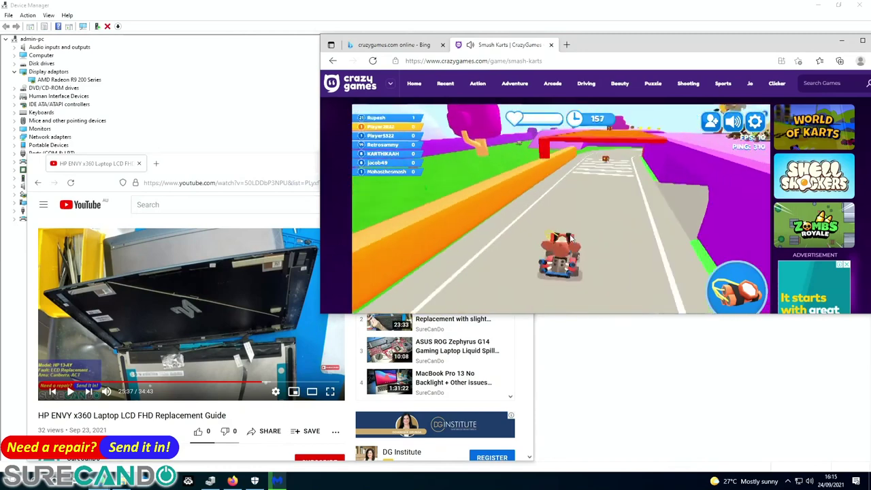
key(Up)
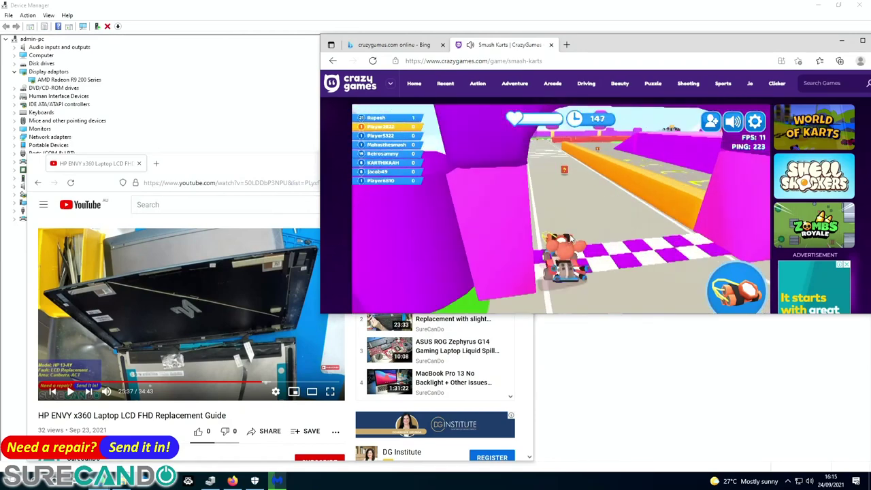
key(Right)
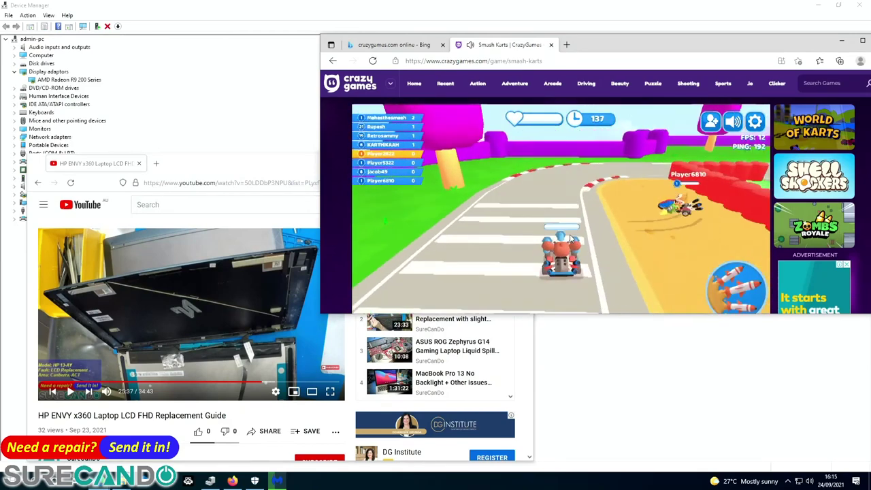
key(Up)
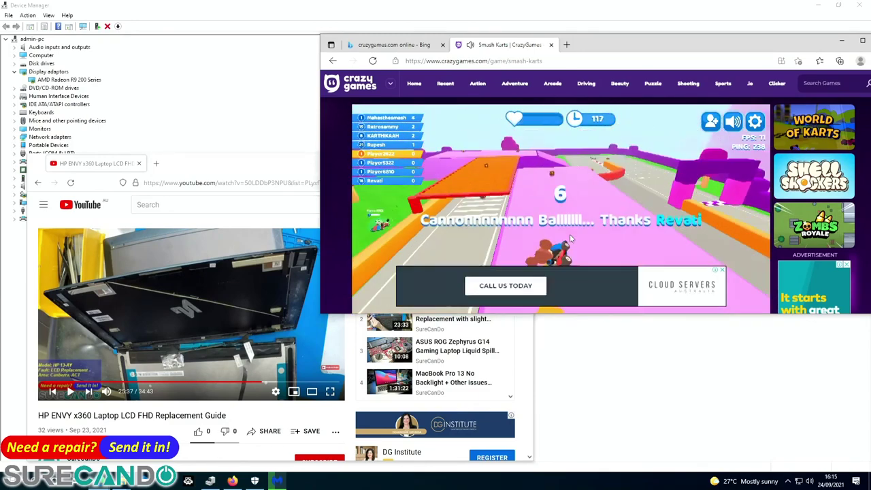
Step: Bring the YouTube window forward and resume playback of the How To playlist
click(258, 335)
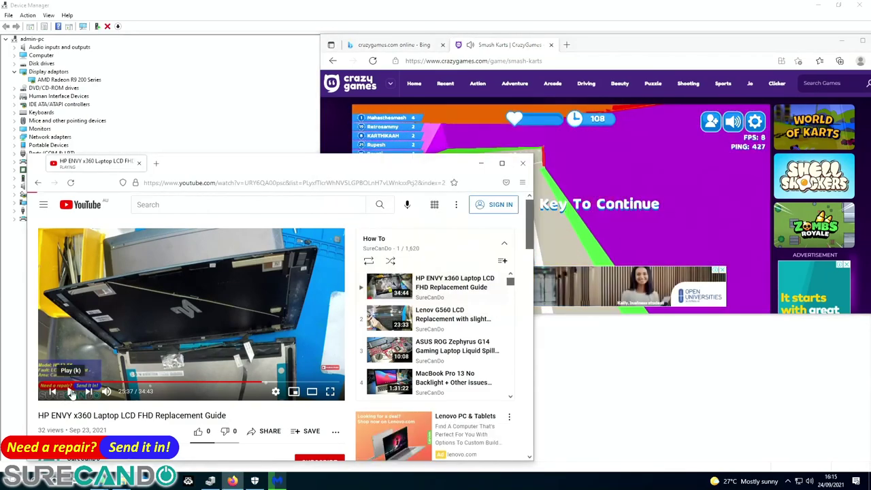
click(70, 391)
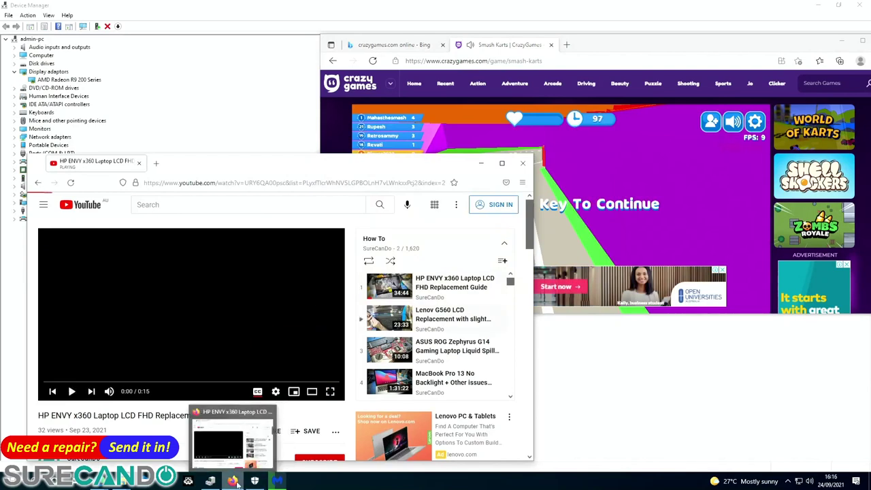
click(233, 446)
Step: Detach the Bing stress test results tab into its own window, search for "vimeo" and open the Vimeo result
click(74, 12)
drag(74, 12, 73, 160)
click(252, 176)
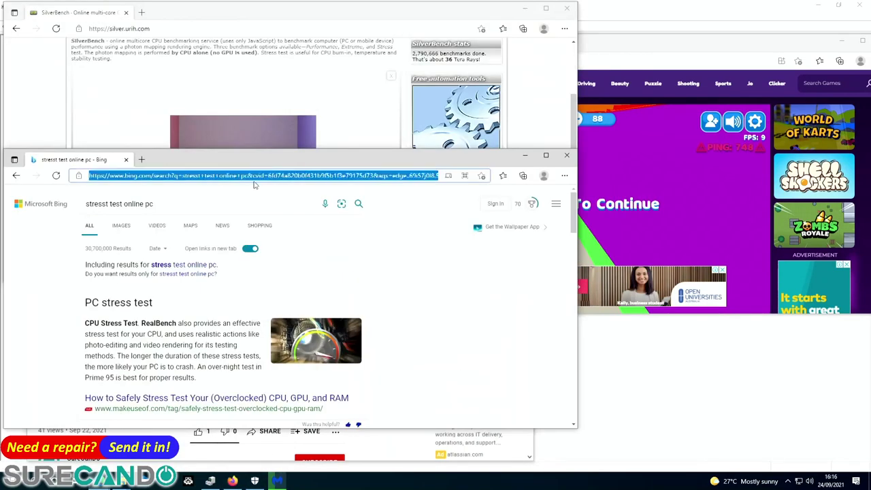
text(vimeo)
key(Return)
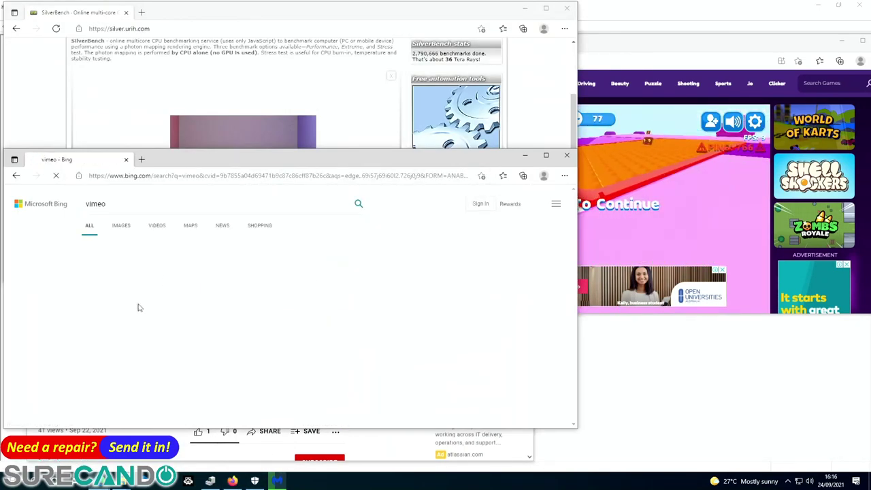
click(146, 282)
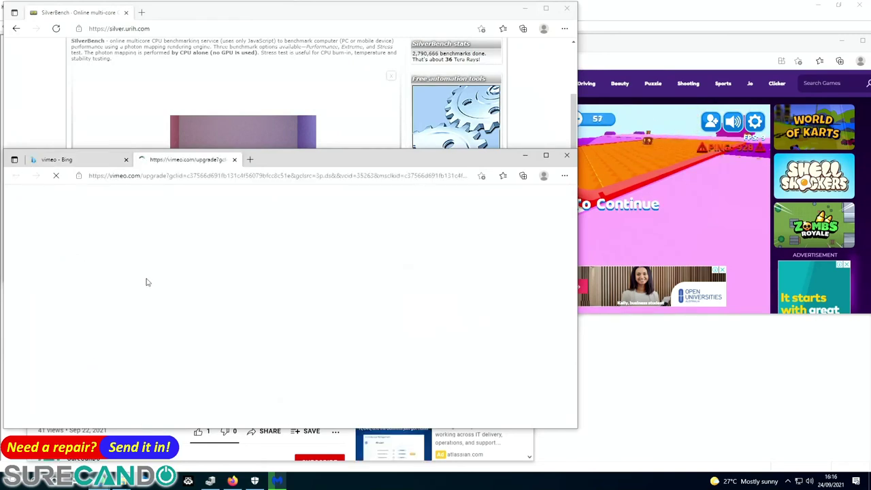
Step: Dismiss the Join Vimeo sign-up form, look through the pricing plans and return to the Bing results for vimeo
click(226, 176)
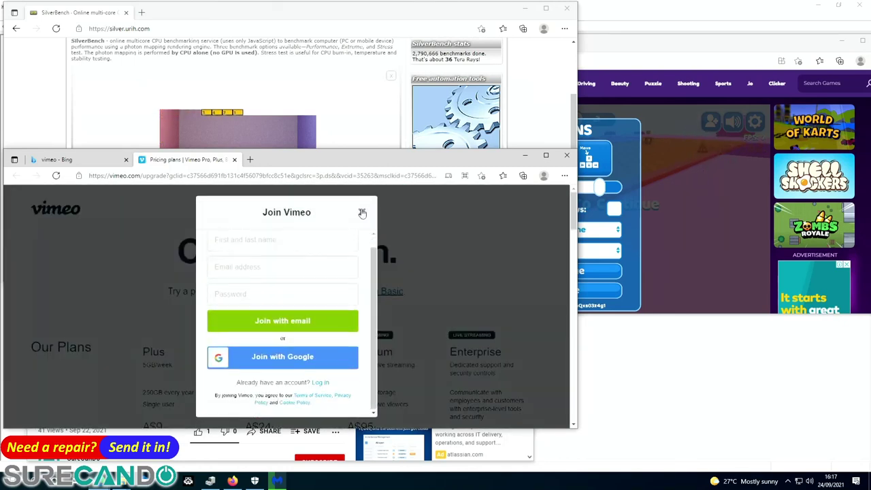
click(361, 213)
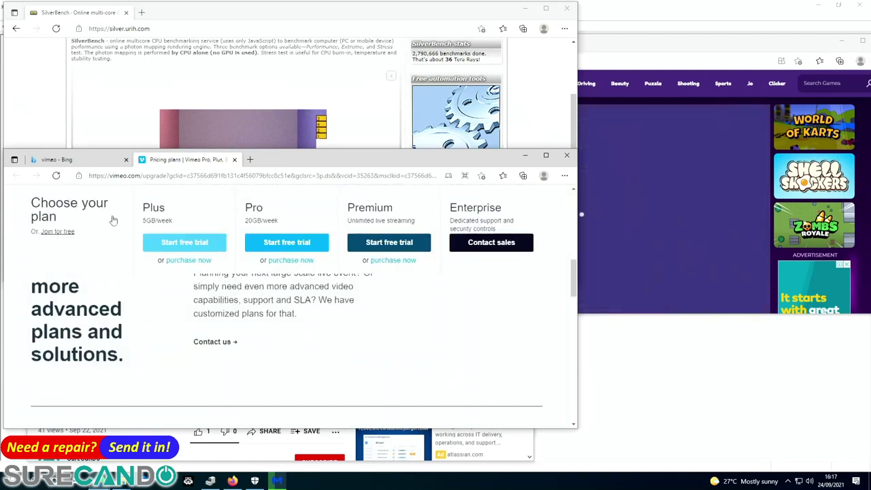
key(ctrl+shift+Tab)
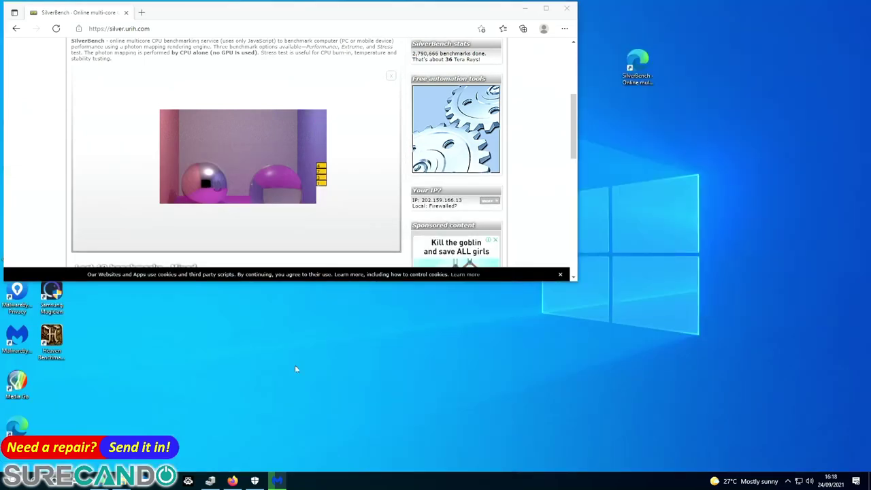
Step: Launch Heaven Benchmark from the desktop and run it in windowed mode at 960x540 resolution
double_click(52, 337)
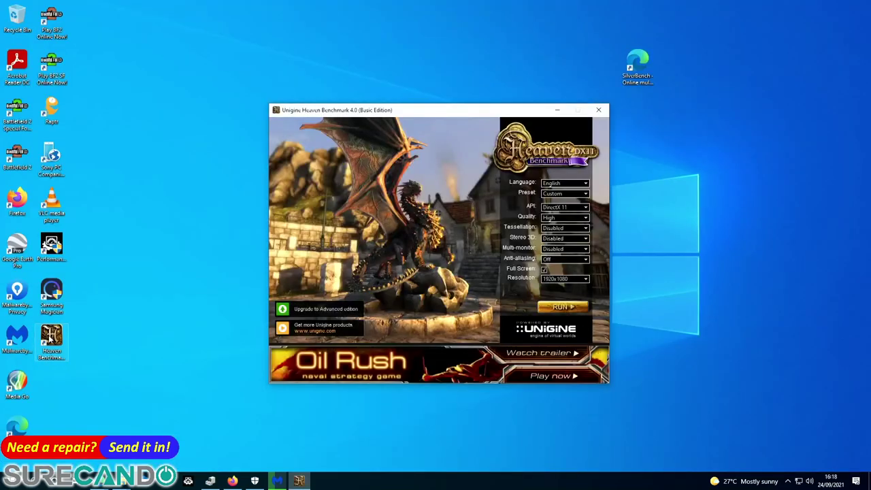
click(575, 278)
click(561, 292)
click(555, 307)
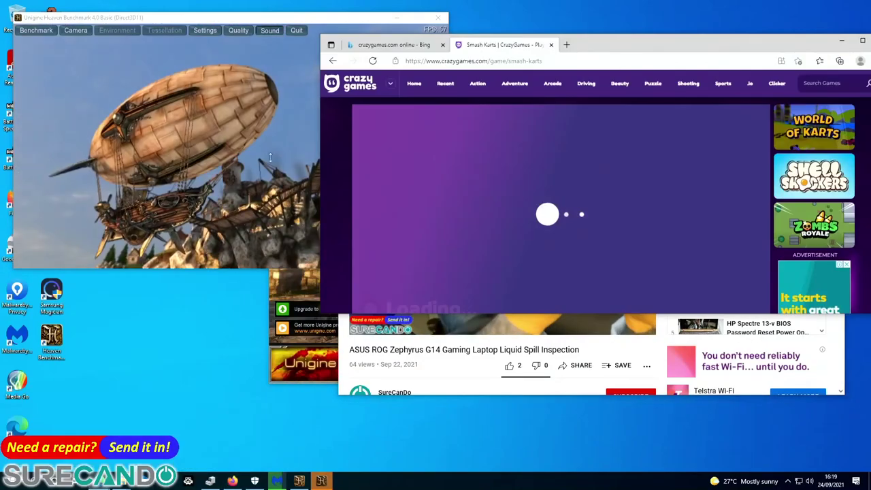
Step: Open Task Manager and allow it to make changes to the device, moving the CrazyGames window higher on the desktop
right_click(537, 480)
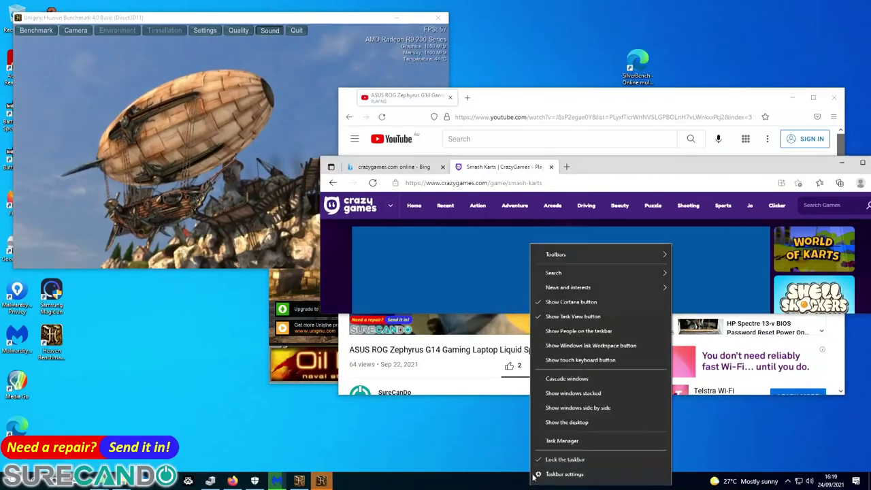
click(578, 389)
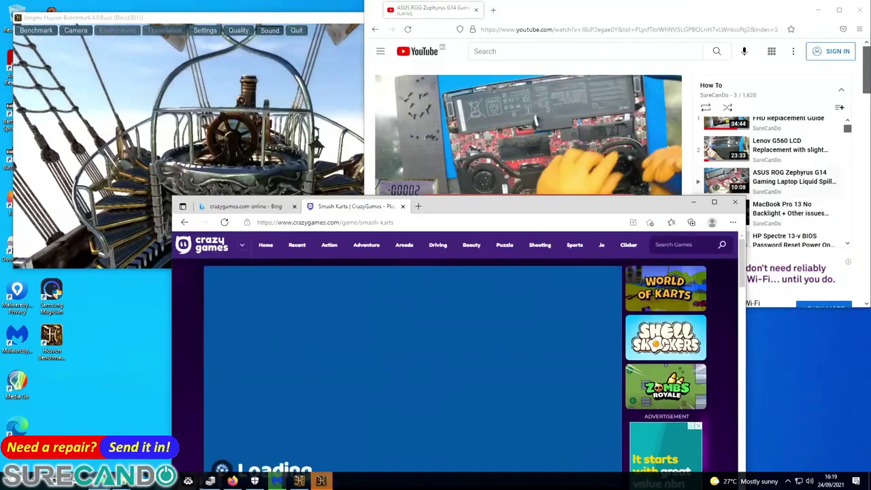
drag(444, 209, 422, 147)
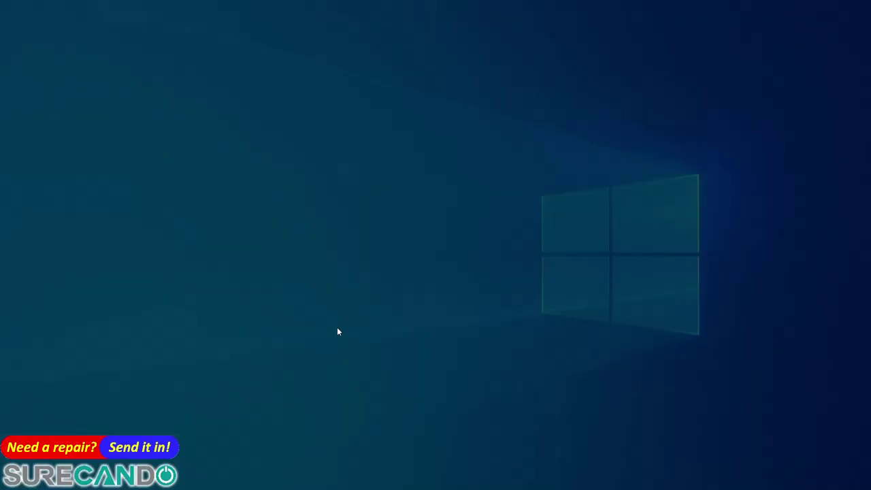
click(395, 299)
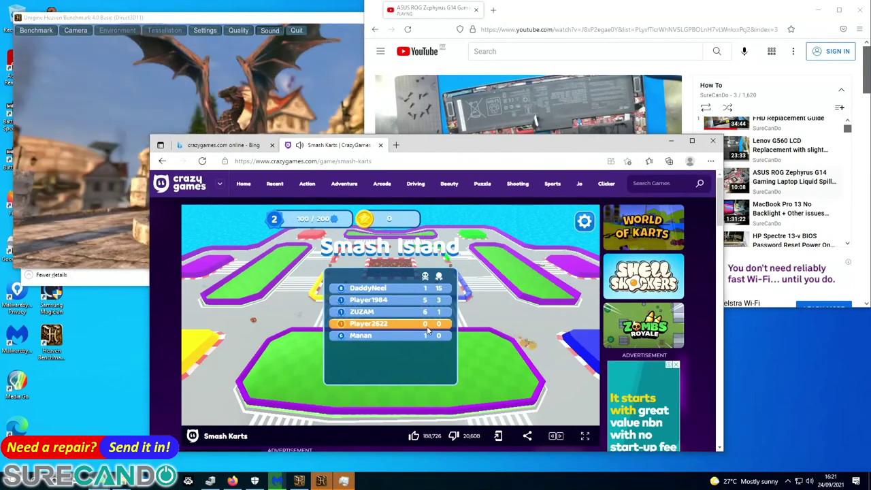
Step: Bring up the Smash Karts options and resume the match without altering any settings
key(Escape)
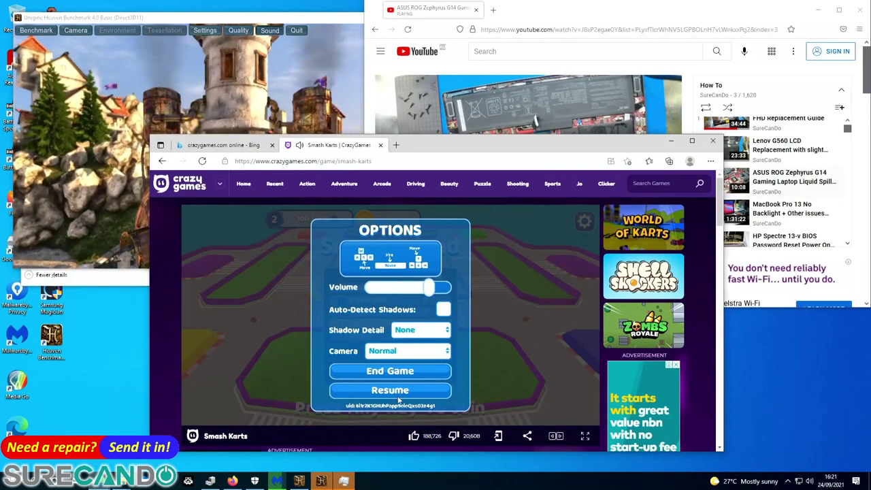
click(399, 401)
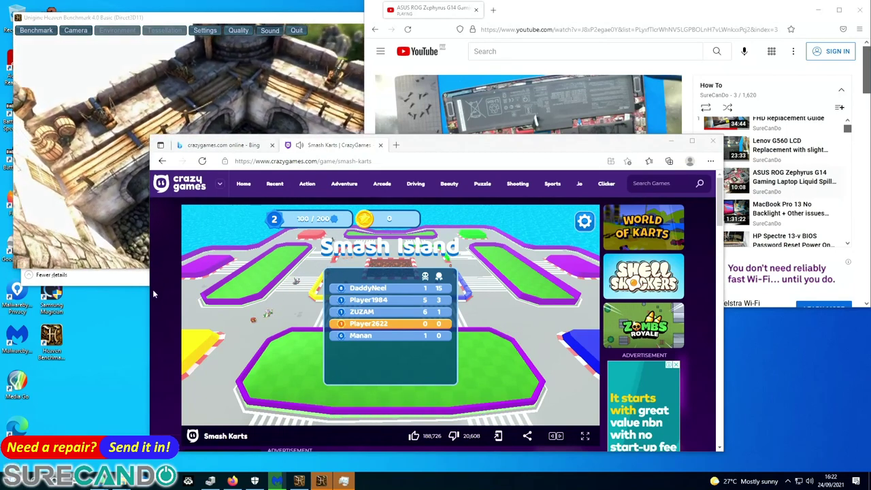
Step: Quit the running Heaven Benchmark and confirm leaving the application
key(super)
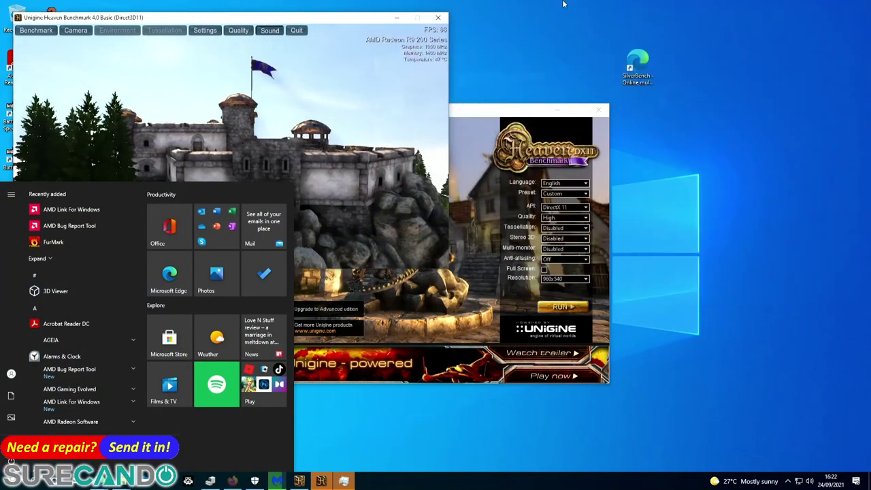
key(Escape)
click(296, 30)
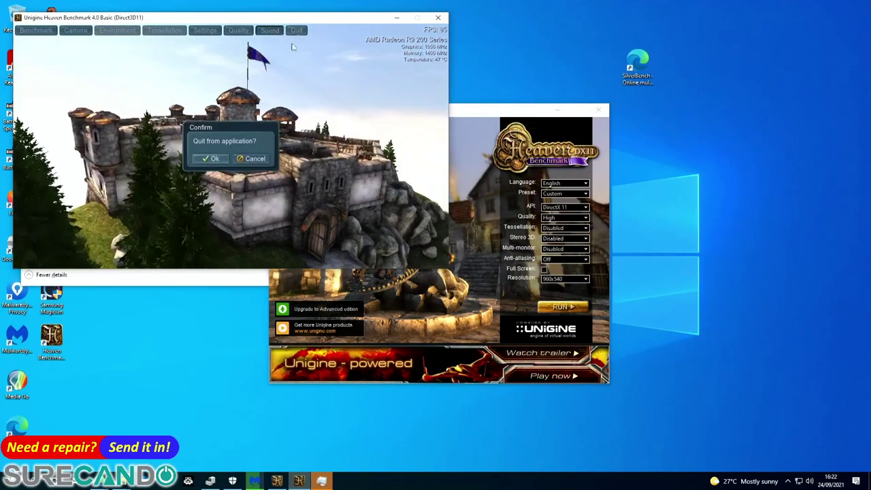
click(213, 159)
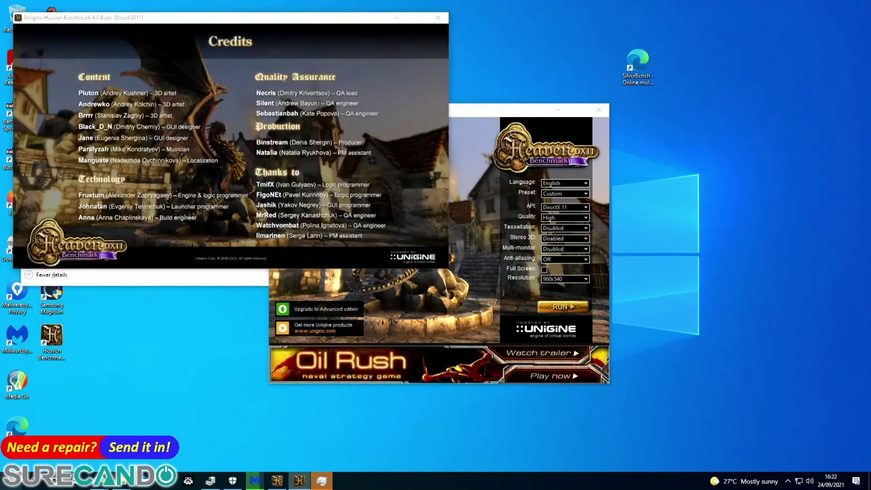
Step: Shut down the PC, forcing the apps that prevent shutdown to close
click(11, 480)
click(11, 462)
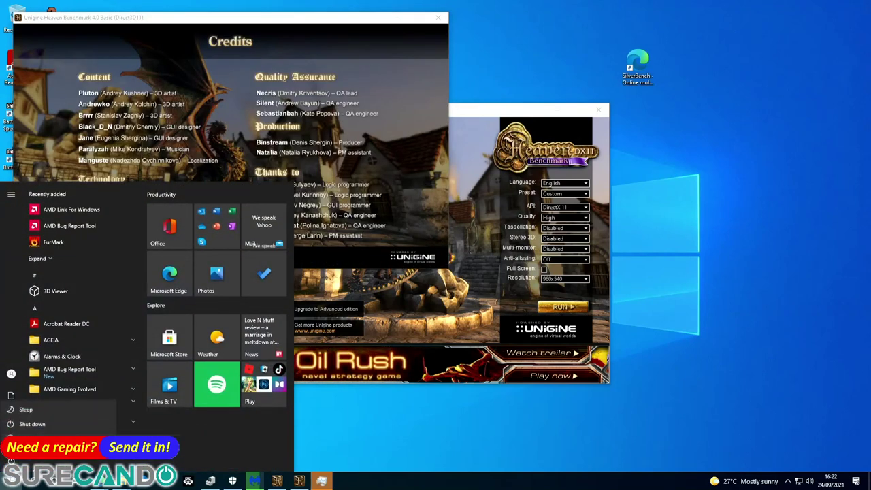
key(Escape)
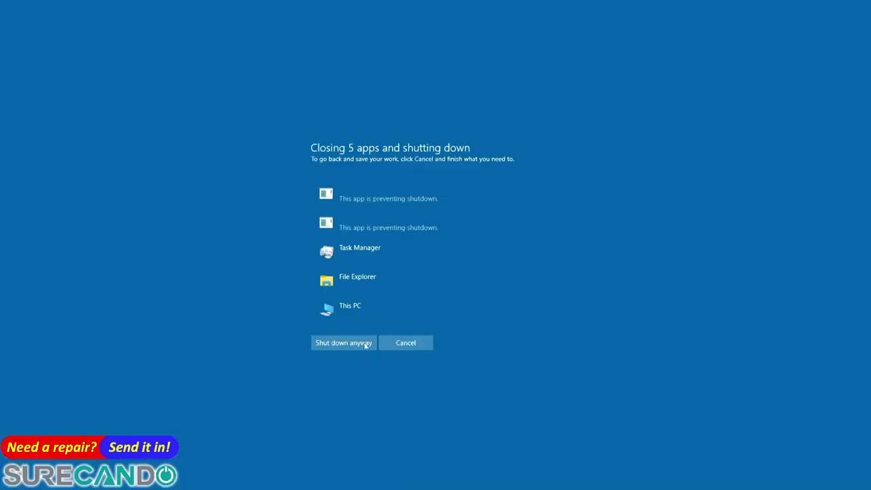
click(366, 343)
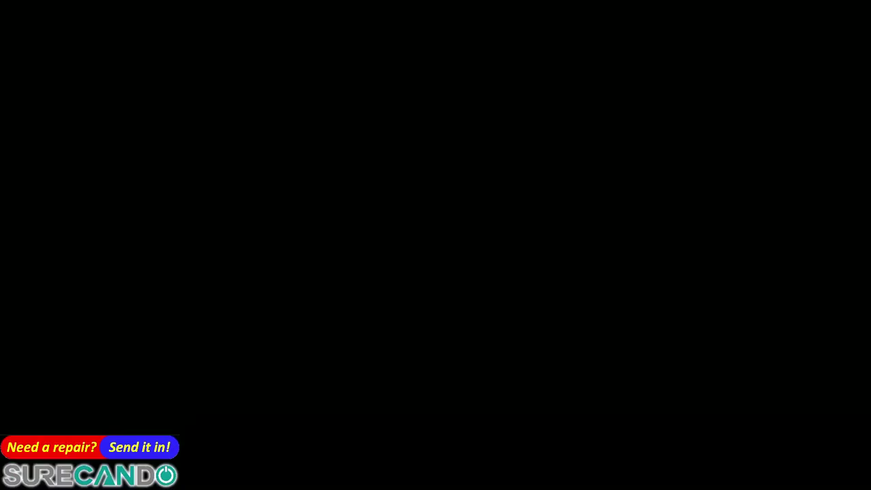
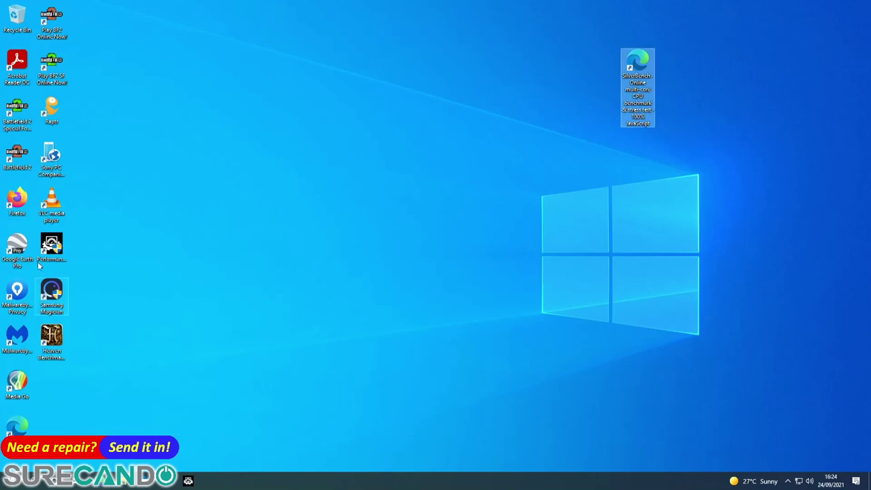
Step: Launch Firefox and Malwarebytes from the desktop and restore the previously open pages in Microsoft Edge
click(19, 196)
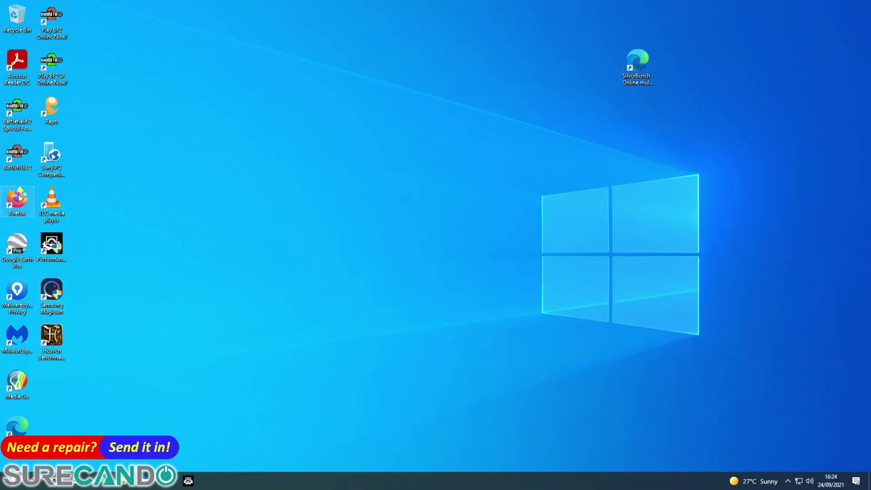
click(23, 343)
double_click(25, 332)
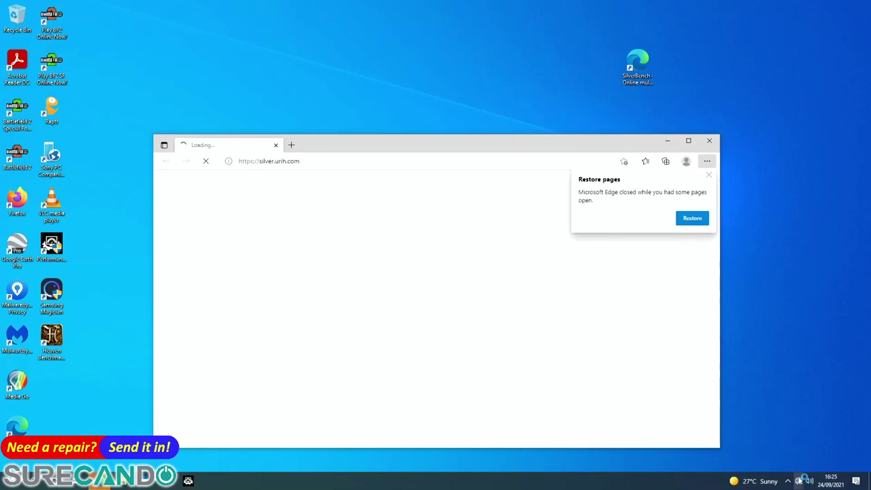
click(698, 224)
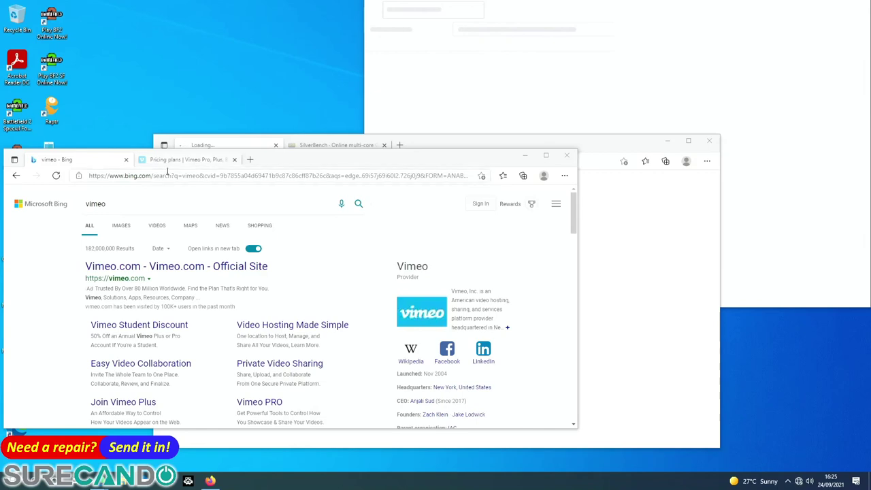
Step: Bring the Vimeo search results window forward and enter "razy" in its address bar
click(463, 147)
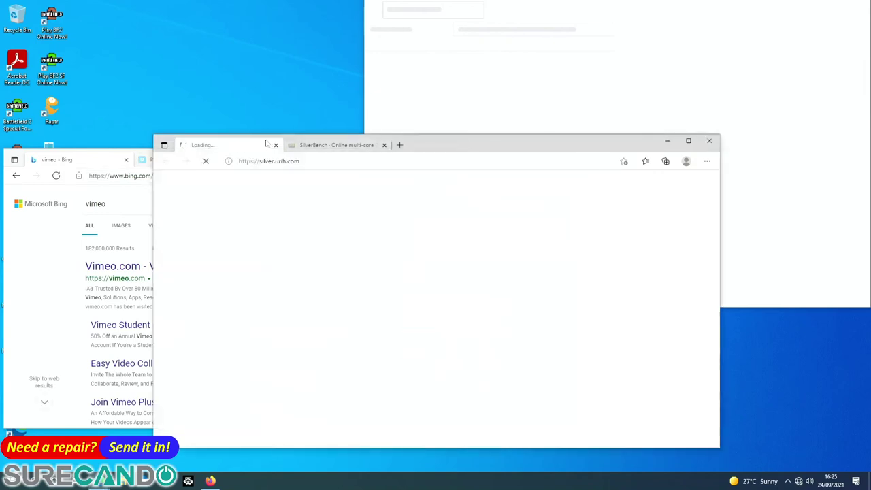
click(136, 176)
text(razy)
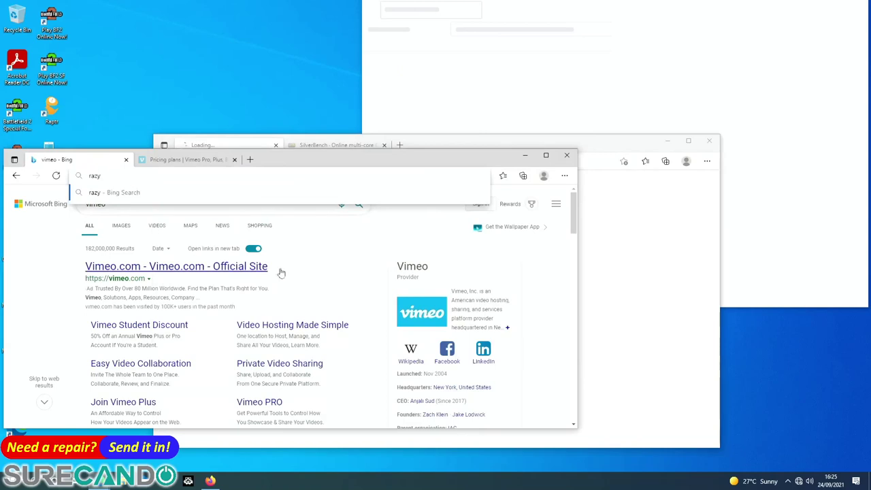
Step: Connect the PC to the SureCanDo Wi-Fi network by entering its network security key
click(798, 481)
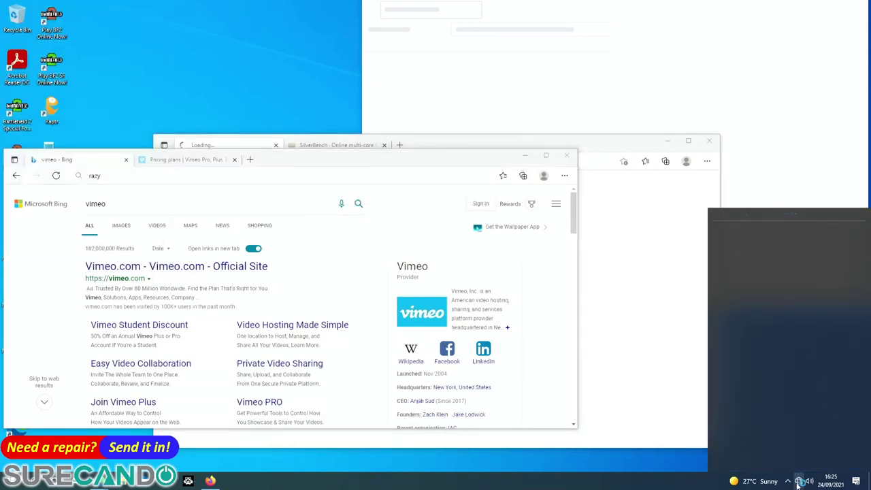
double_click(744, 357)
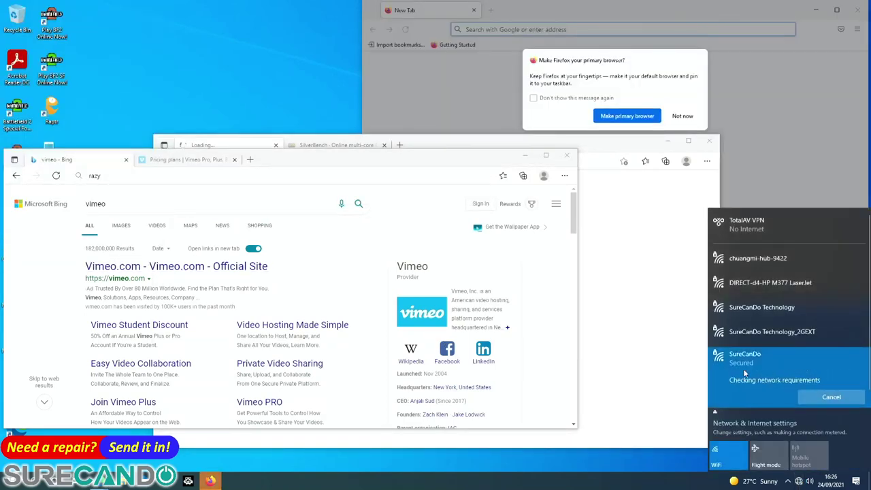
text(••••••••••••)
key(BackSpace)
key(BackSpace)
key(BackSpace)
key(BackSpace)
key(BackSpace)
key(BackSpace)
key(BackSpace)
text(••••••)
key(Return)
Step: Decline making Firefox the primary browser and move the SilverBench window to the upper-left area of the desktop
click(682, 116)
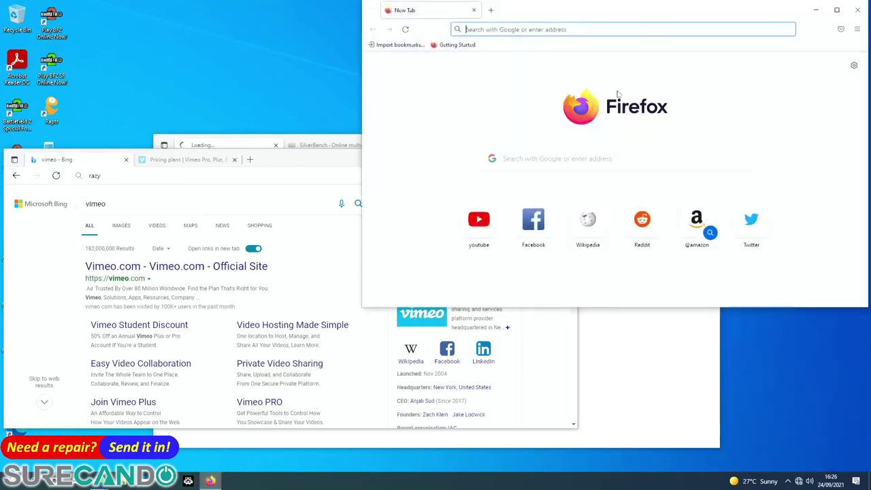
click(280, 146)
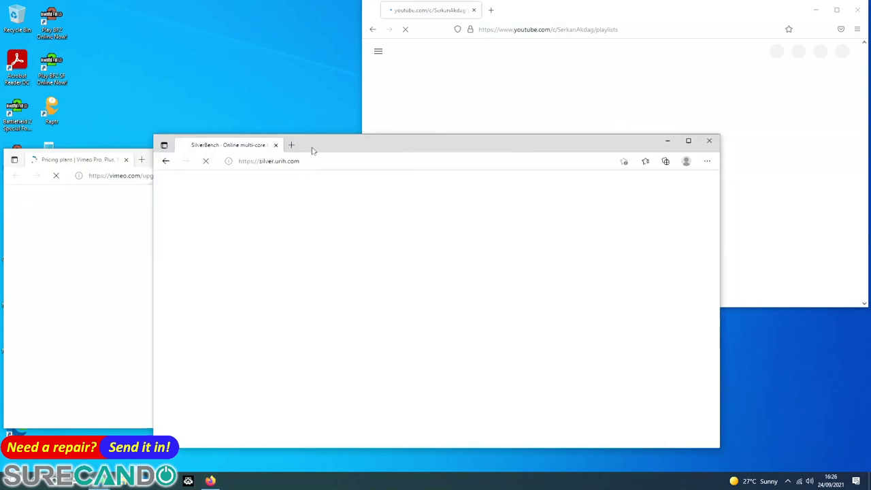
drag(336, 146, 218, 33)
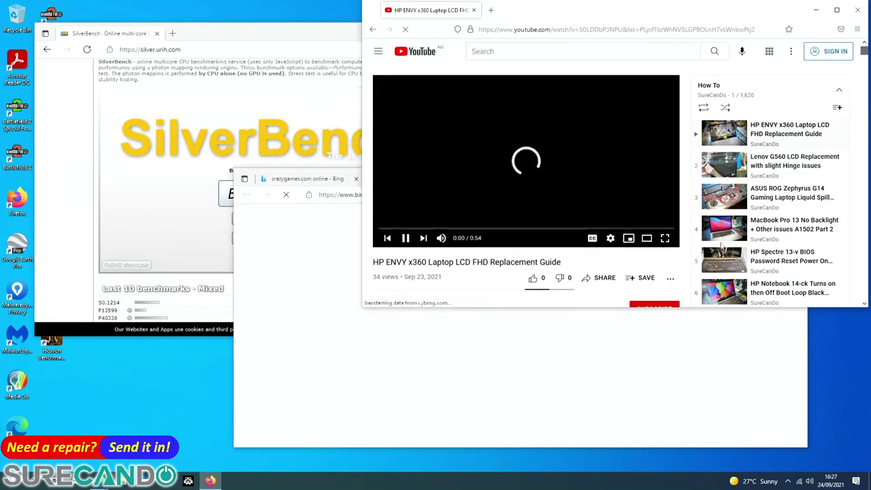
Step: Open the MacBook Pro 13 No Backlight video from the How To playlist in a new private window
right_click(759, 224)
click(789, 256)
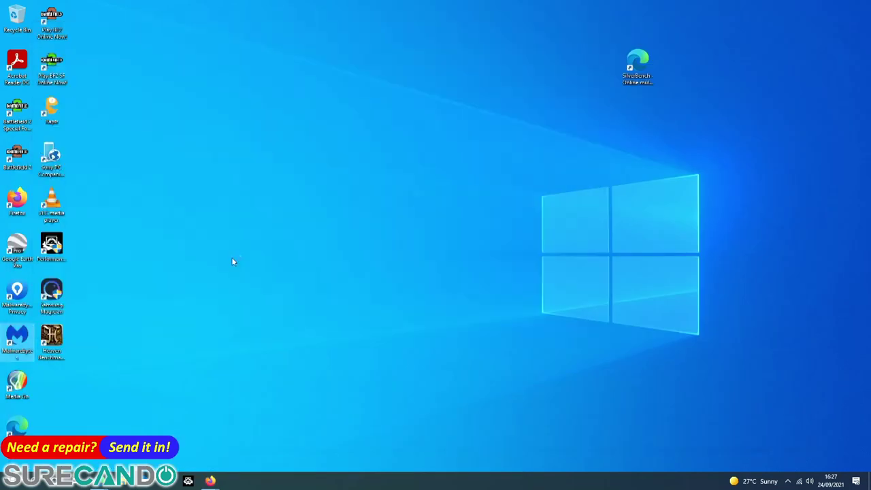
Step: Launch Heaven Benchmark again from the desktop alongside the open browser windows
double_click(51, 335)
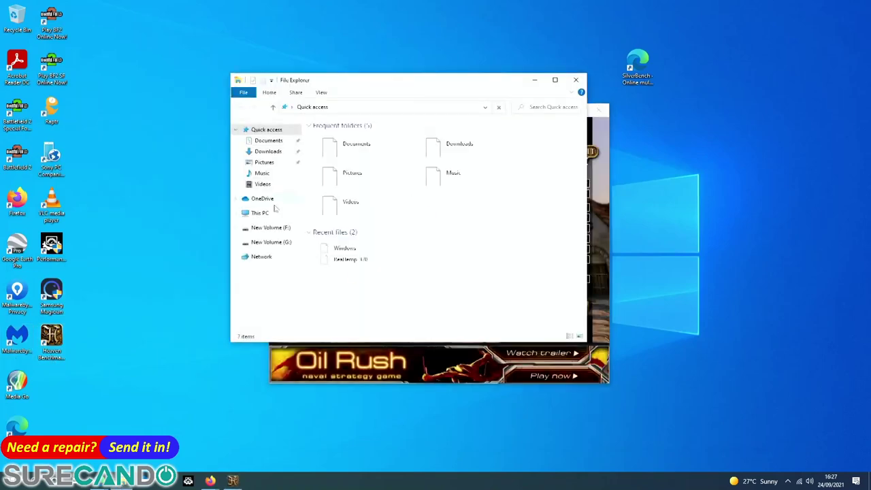
right_click(480, 254)
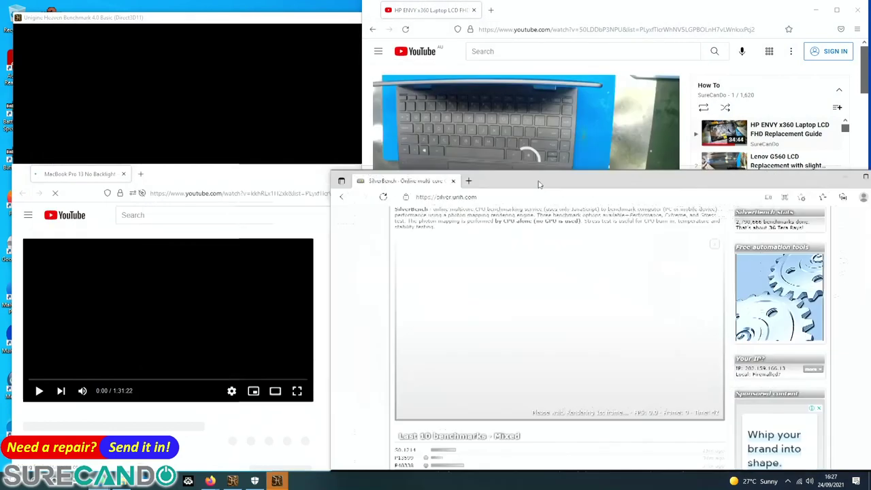
Step: Bring up the CrazyGames window for Daddy Rabbit and return to the private window playing the MacBook Pro 13 video
mouse_move(90, 479)
click(148, 435)
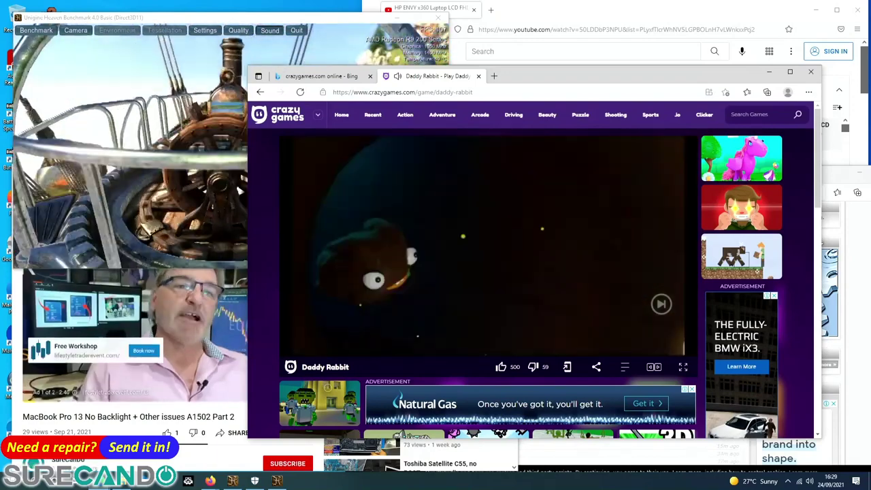
click(231, 347)
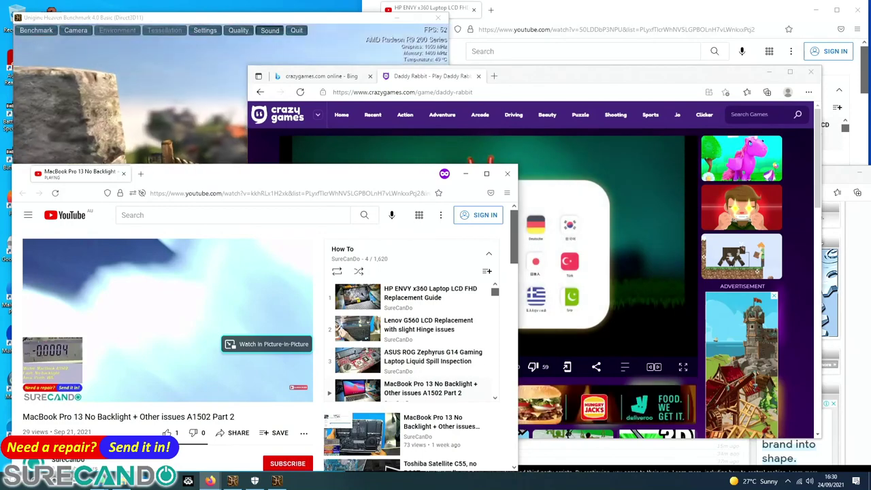
Step: Bring the Daddy Rabbit game forward, choose Français as its language and continue into the game
click(524, 275)
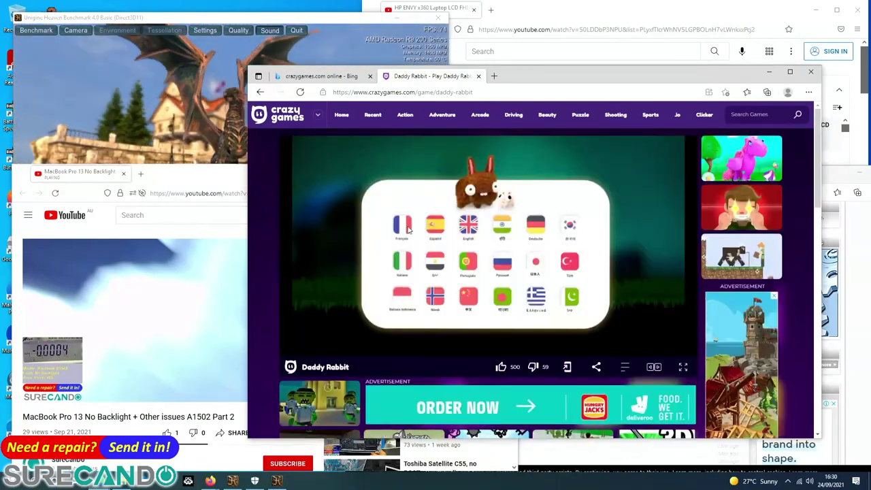
click(402, 226)
click(485, 286)
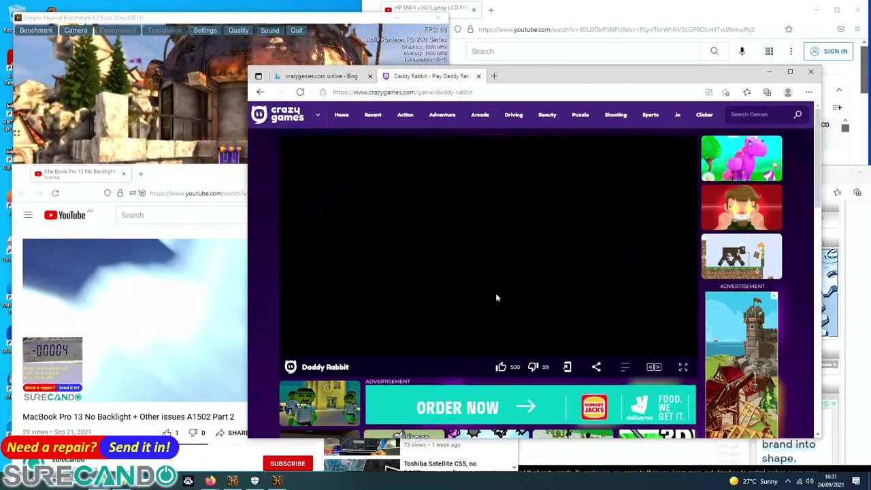
Step: Search in a new Firefox tab for "download iso au mirror ubuntu" and open the AARNet Mirror's Index of /ubuntu result
text(download iso au mirror ubuntu)
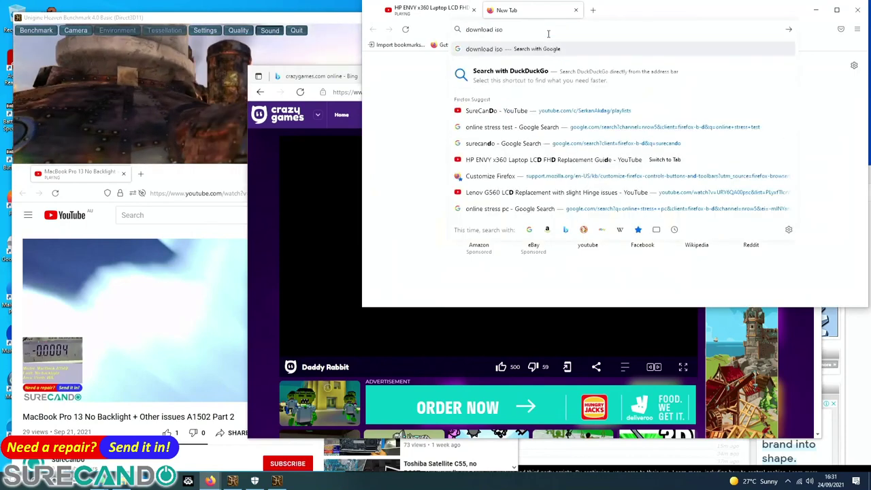
key(Return)
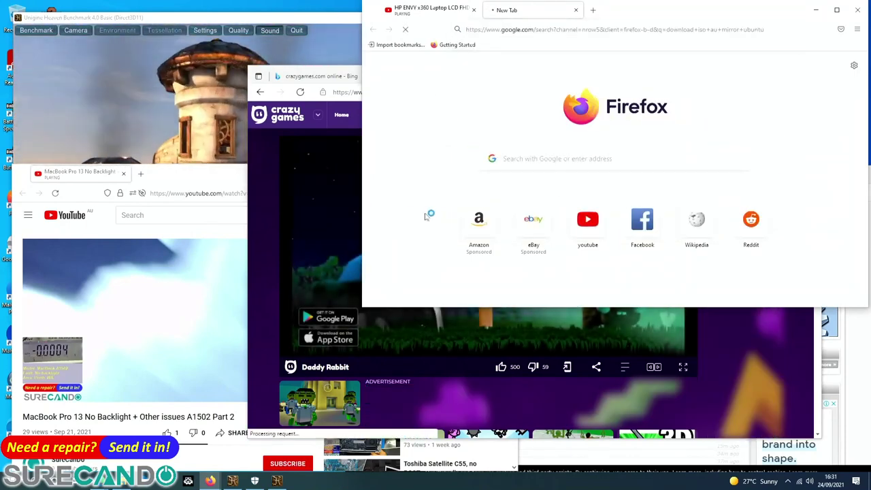
right_click(468, 480)
key(Escape)
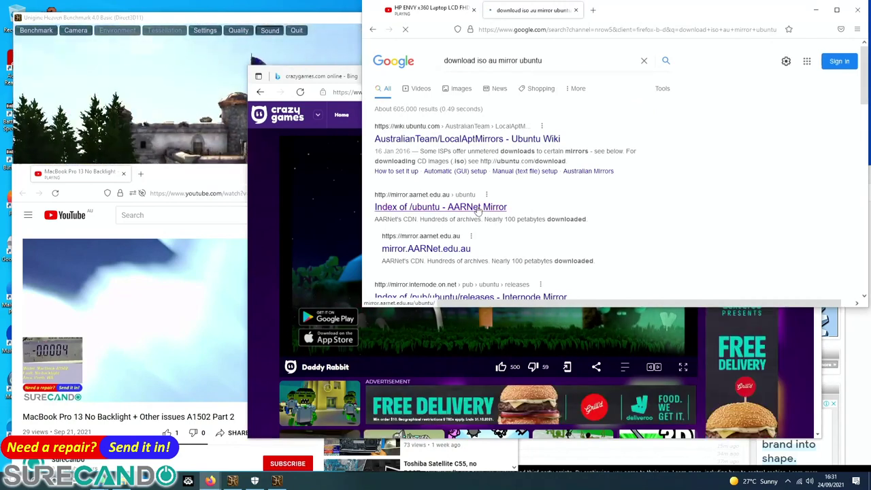
click(440, 206)
Step: Look through the nested ubuntu folders, including dists and project, on the AARNet mirror for a downloadable ISO image
click(412, 233)
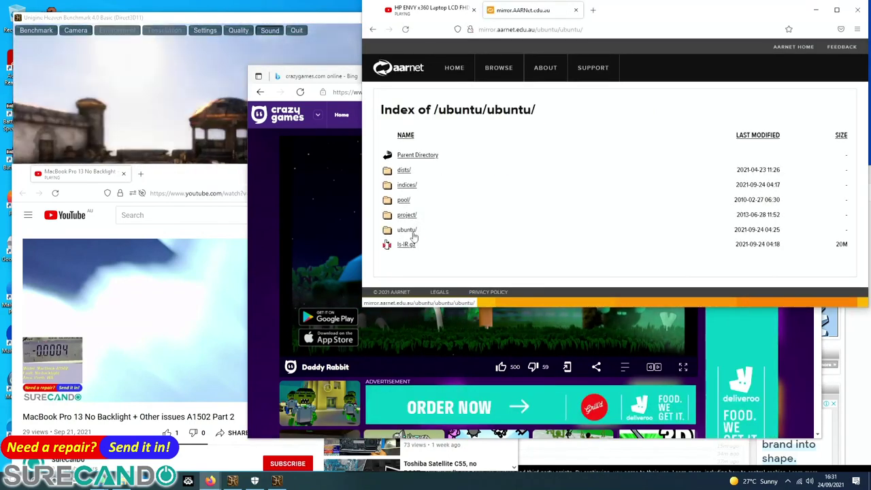
click(410, 231)
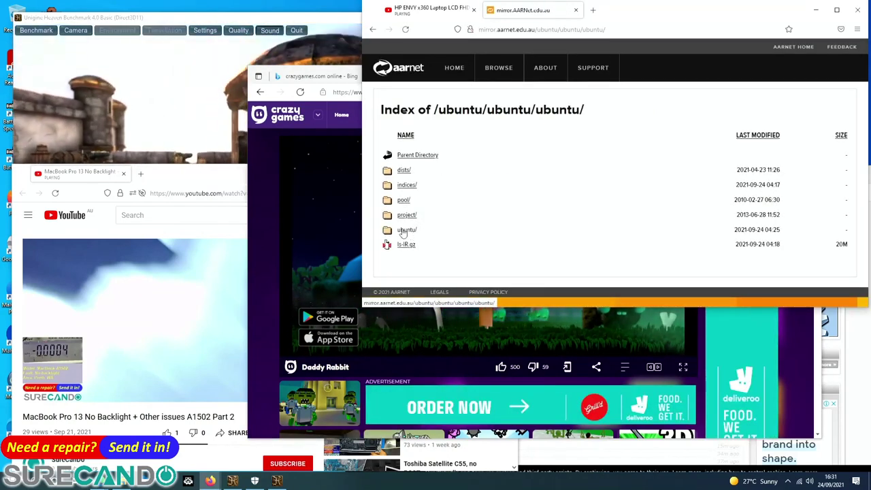
click(410, 173)
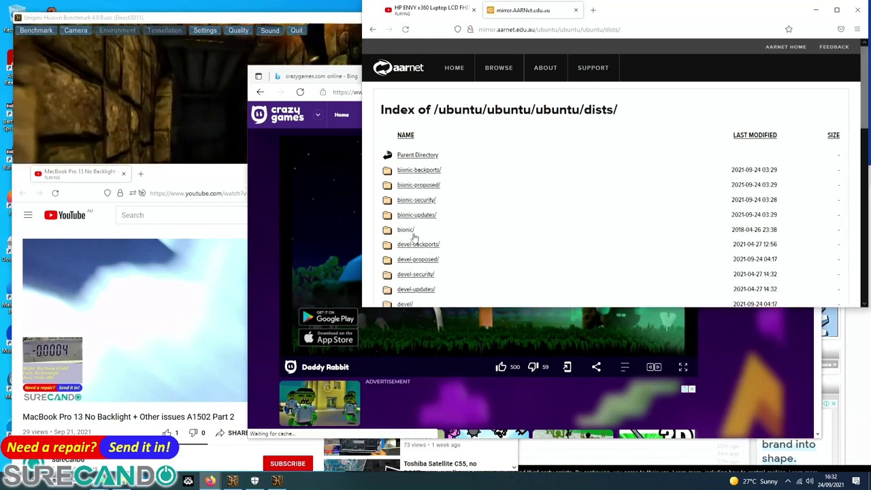
key(alt+Left)
click(412, 233)
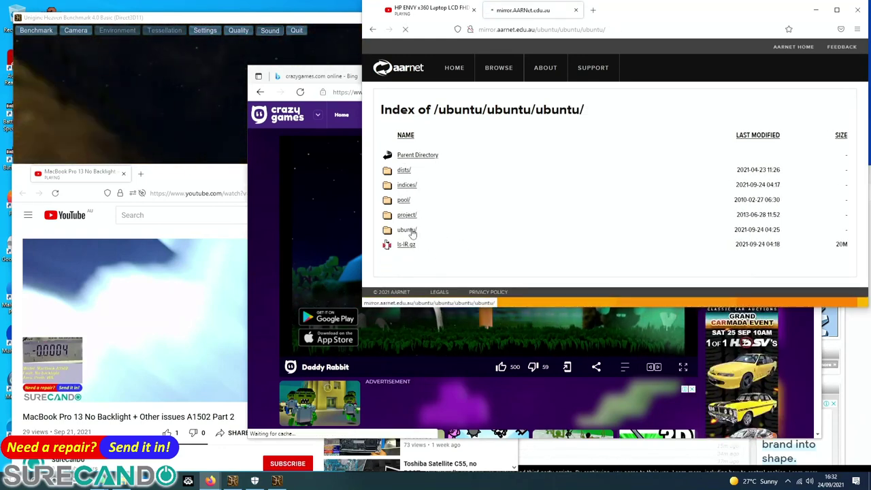
click(408, 215)
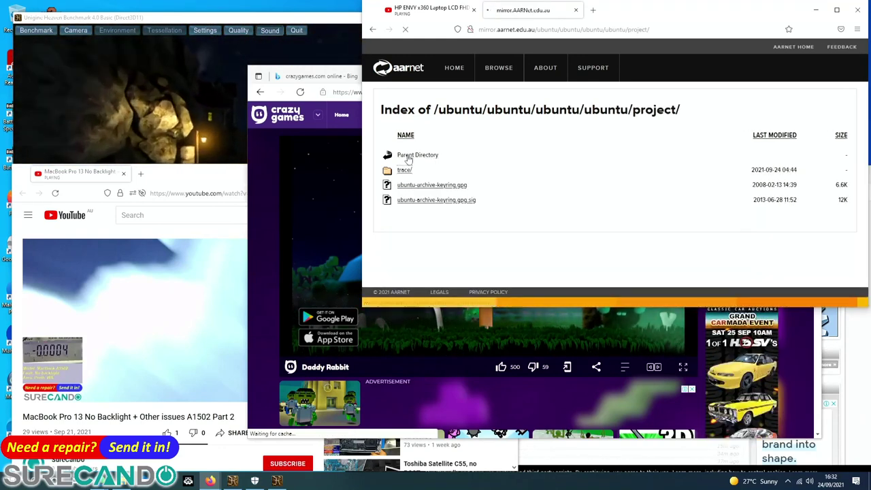
click(404, 170)
key(alt+Left)
click(408, 156)
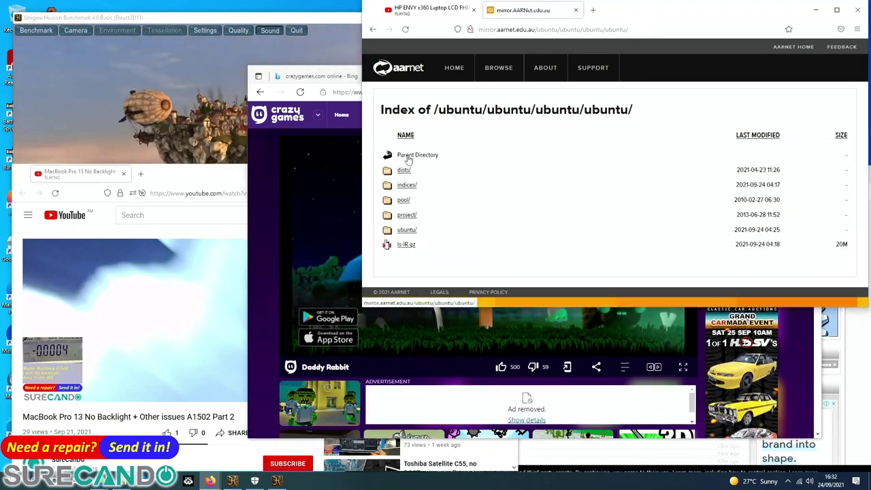
Step: Check the pool folder and go back up through the parent directories to the AARNet mirror's home page
click(403, 200)
click(400, 170)
click(409, 155)
click(410, 156)
click(410, 156)
click(409, 156)
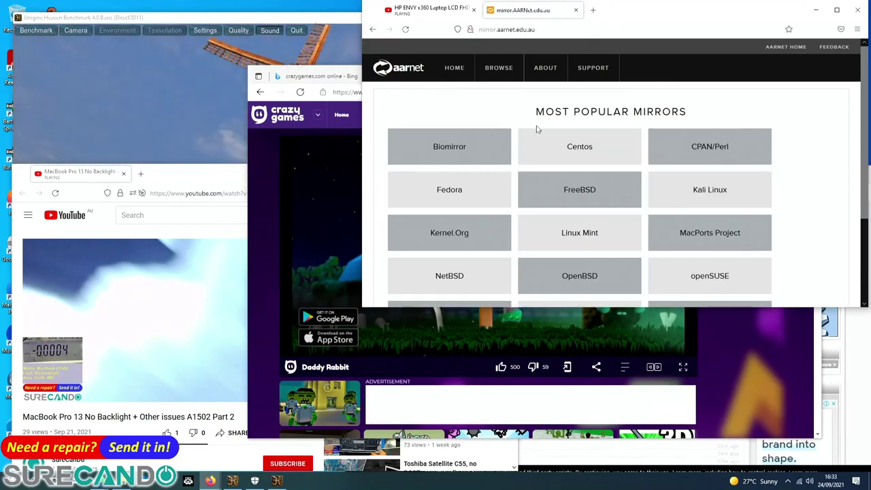
Step: Download kali-linux-2021.3-live-i386.iso from the current folder of the Kali Linux images and show all downloads
click(703, 193)
click(417, 171)
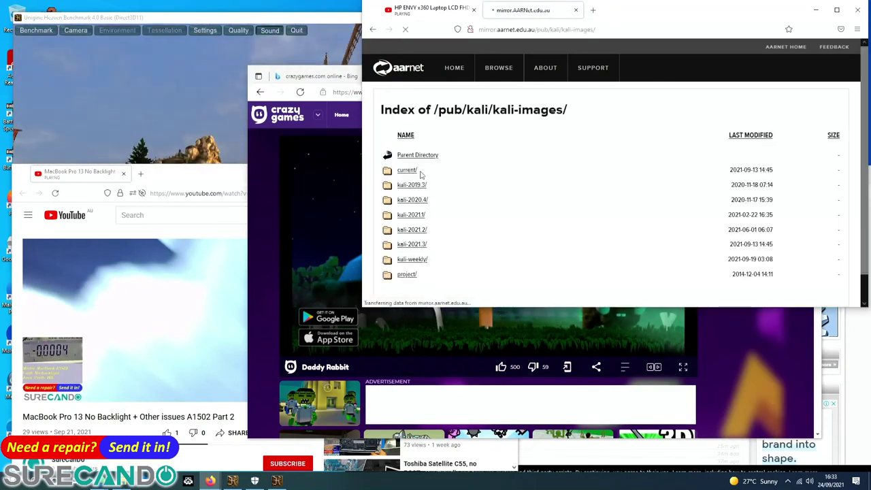
click(412, 171)
scroll(442, 224, down, 3)
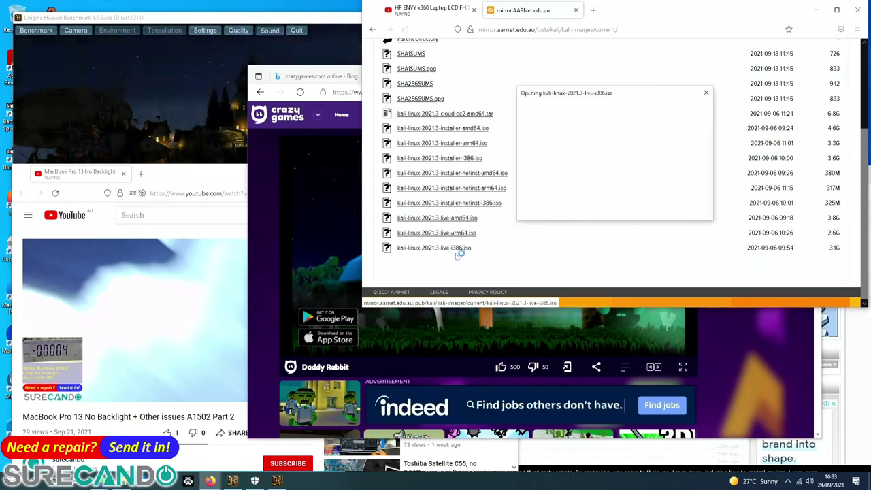
click(440, 251)
click(649, 209)
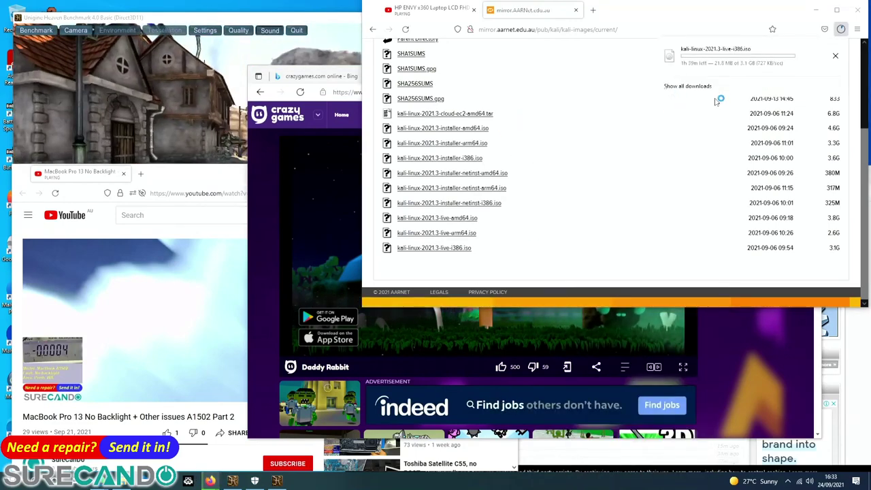
click(688, 86)
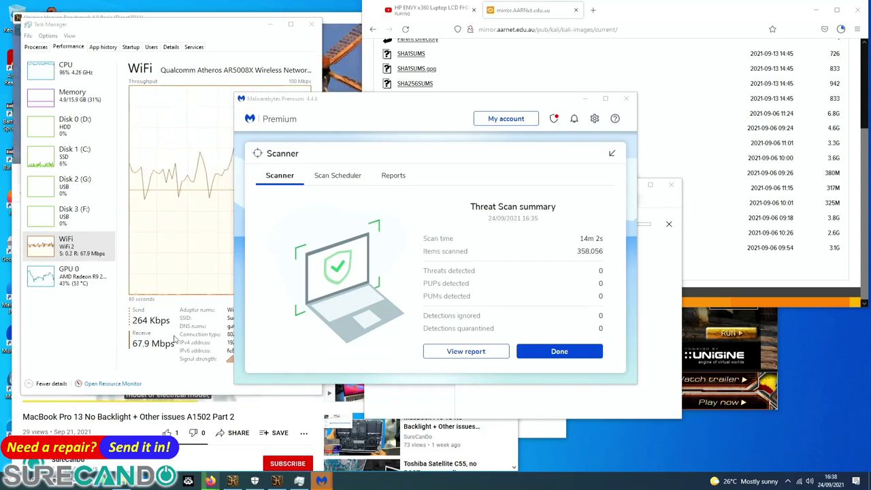
Step: Close the Malwarebytes window showing the Threat Scan summary
key(alt+F4)
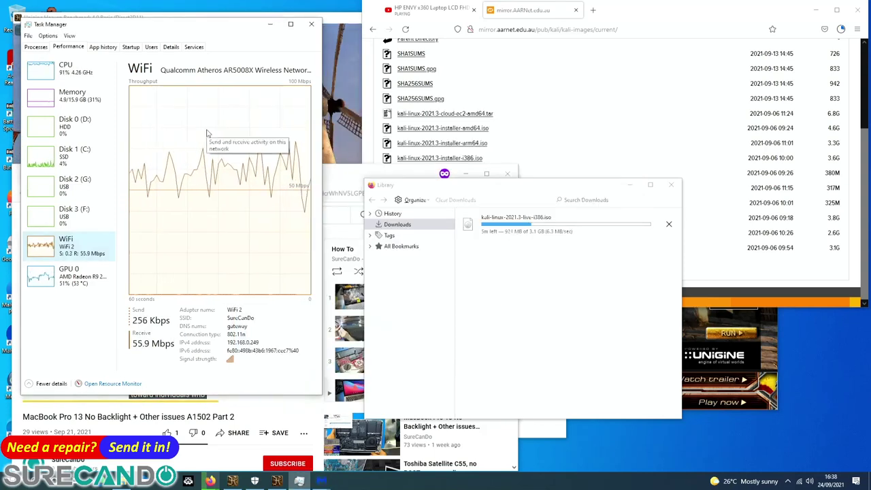